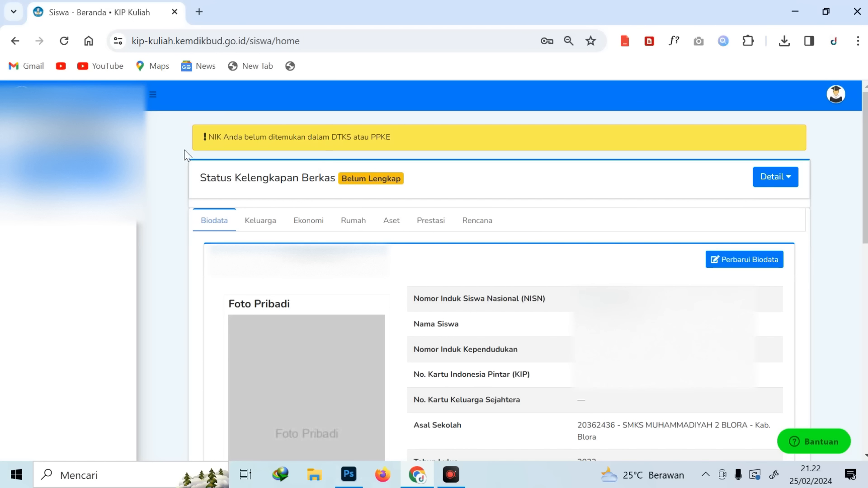
Repeatedly highlight and deselect the NIK not-found warning message to read it
{"action": "left_click_drag", "start_coordinate": [202, 133], "coordinate": [419, 137]}
{"action": "left_click", "coordinate": [419, 137]}
{"action": "left_click_drag", "start_coordinate": [208, 137], "coordinate": [430, 134]}
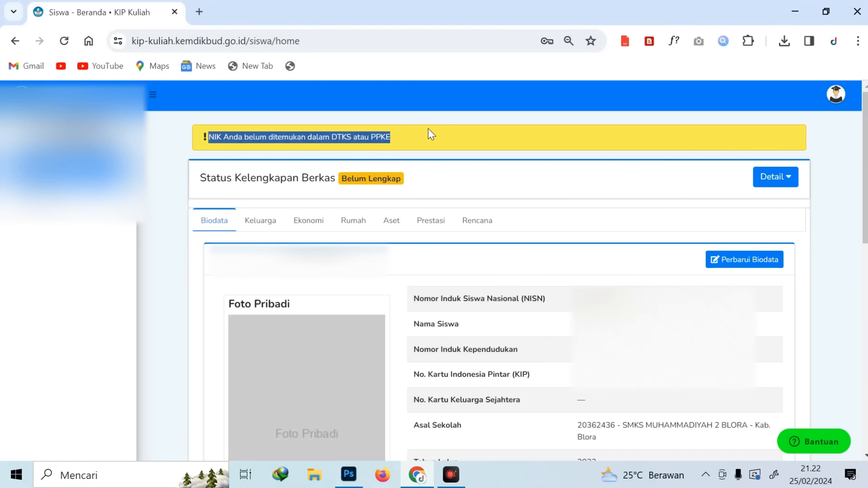
{"action": "left_click", "coordinate": [430, 135]}
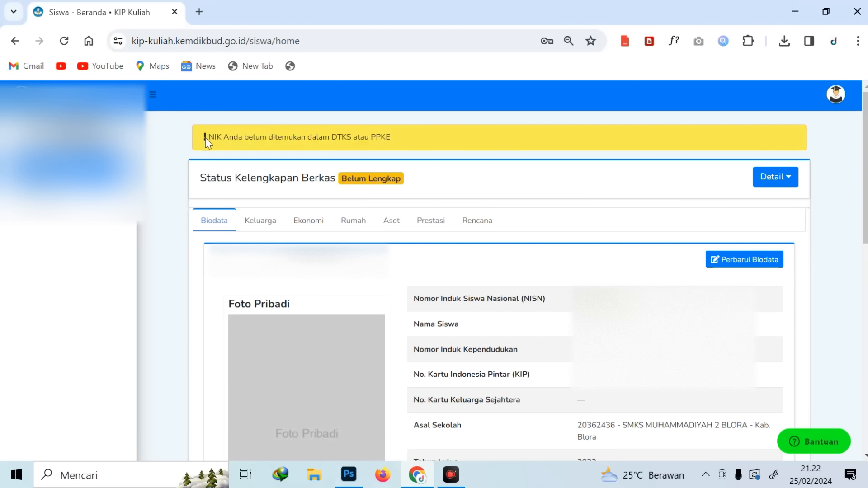
{"action": "left_click_drag", "start_coordinate": [208, 136], "coordinate": [367, 131]}
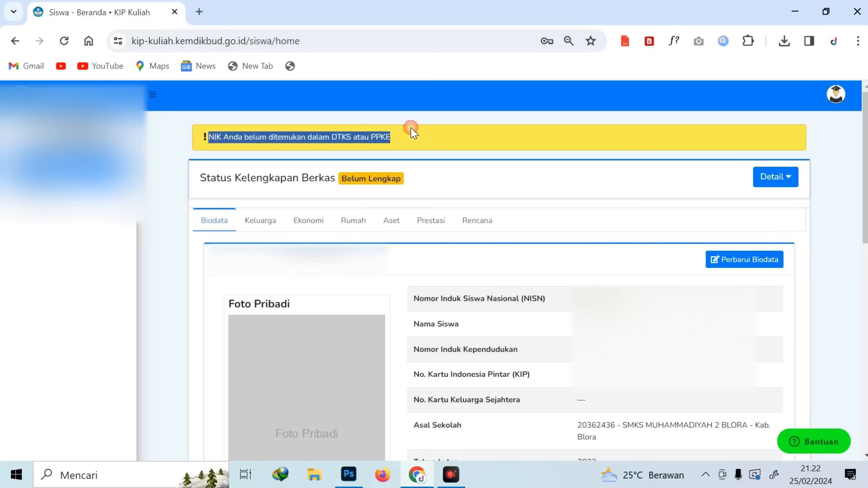
{"action": "left_click", "coordinate": [252, 148]}
{"action": "left_click_drag", "start_coordinate": [208, 137], "coordinate": [412, 137]}
{"action": "left_click", "coordinate": [423, 140]}
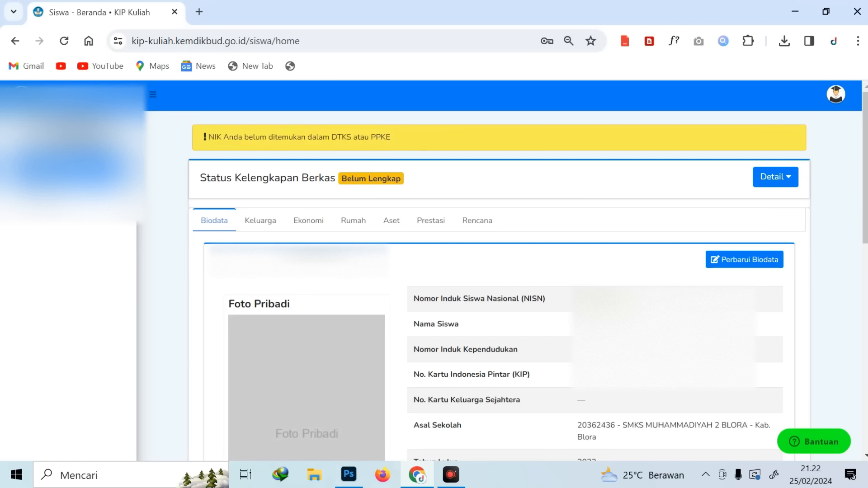
{"action": "left_click_drag", "start_coordinate": [207, 137], "coordinate": [349, 128]}
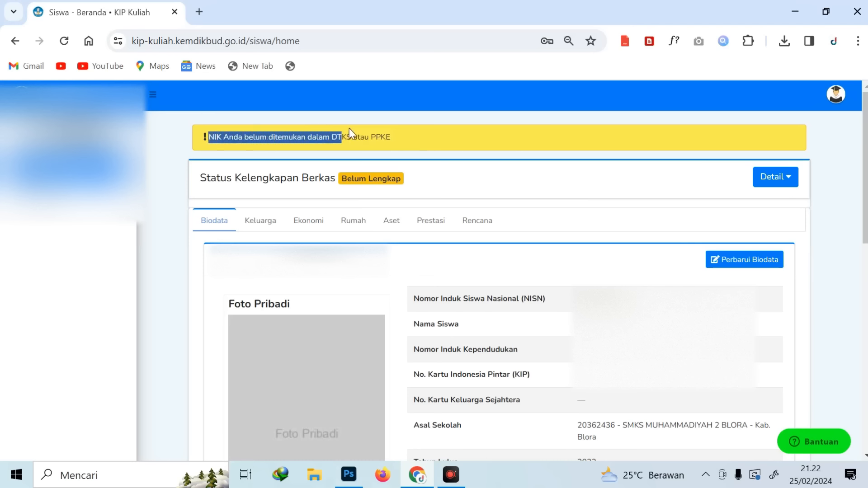
{"action": "left_click", "coordinate": [423, 140]}
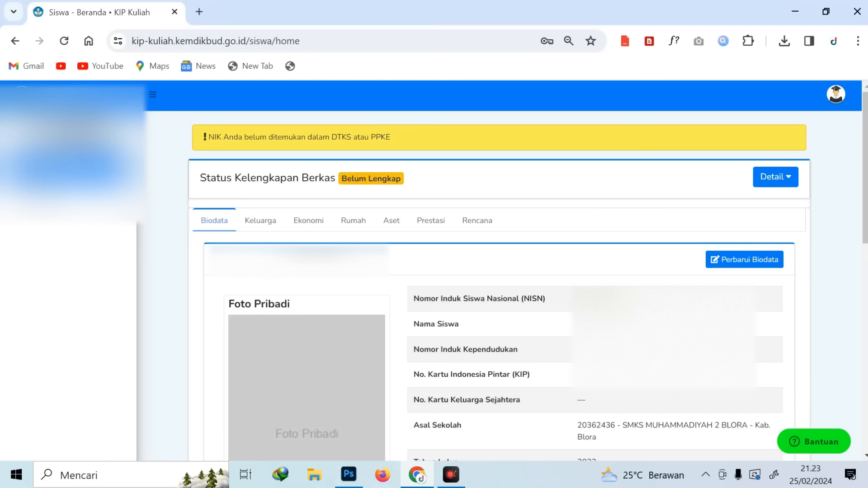
{"action": "left_click_drag", "start_coordinate": [208, 137], "coordinate": [432, 133]}
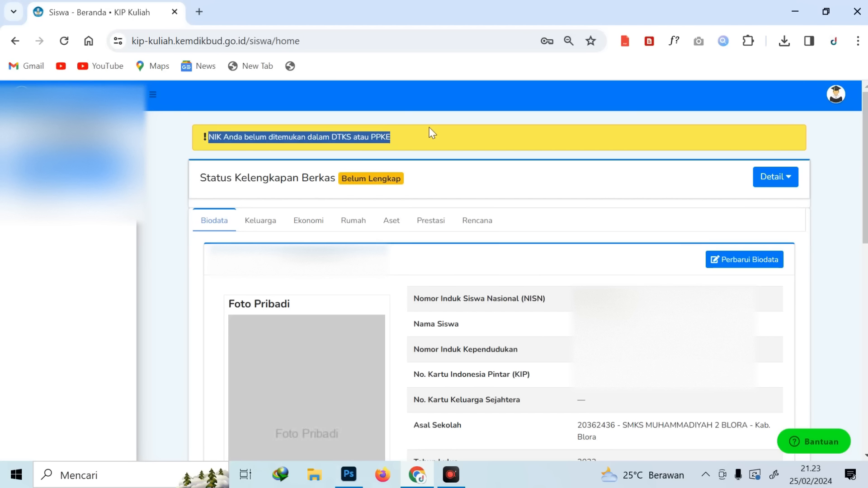
{"action": "left_click", "coordinate": [457, 146]}
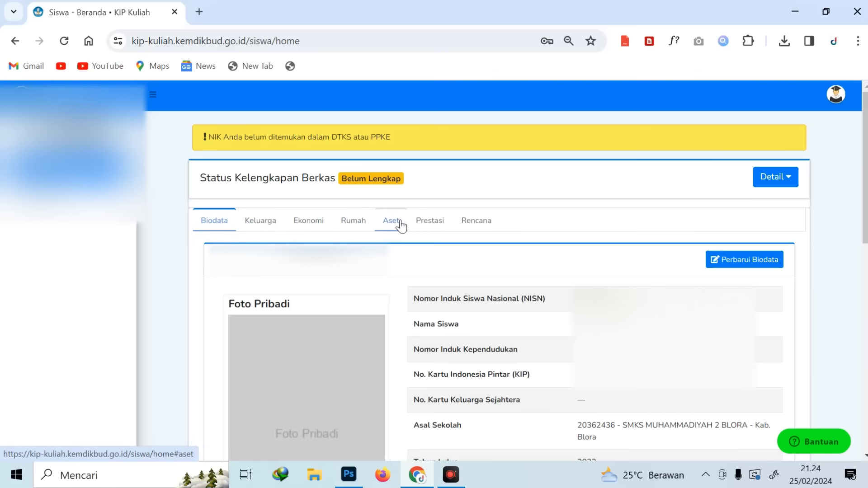
View the Prestasi achievements, then return to Biodata and open Perbarui Biodata
{"action": "left_click", "coordinate": [430, 226]}
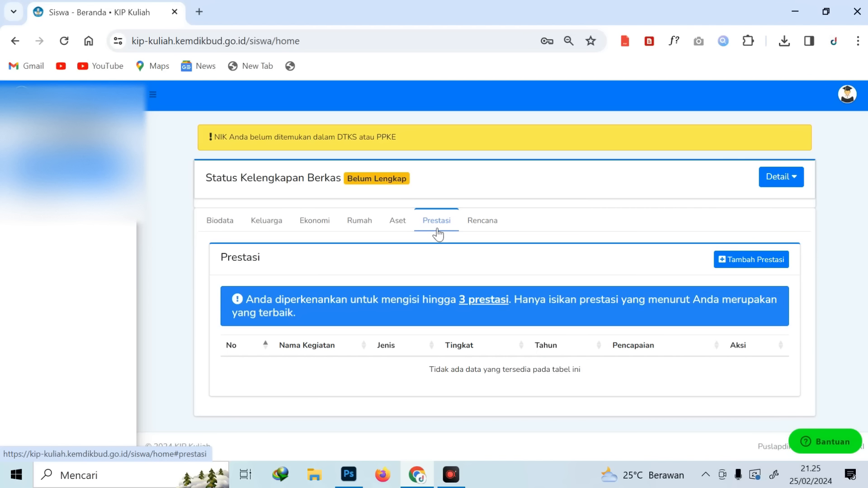
{"action": "left_click", "coordinate": [220, 225]}
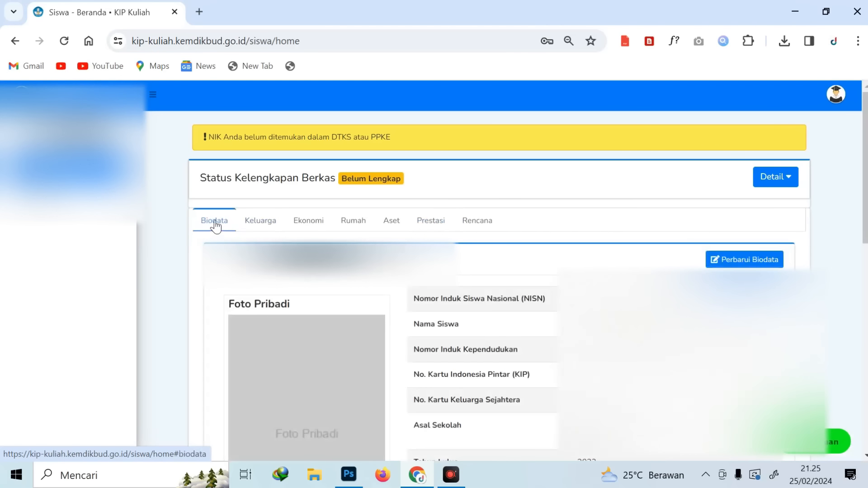
{"action": "left_click", "coordinate": [744, 263]}
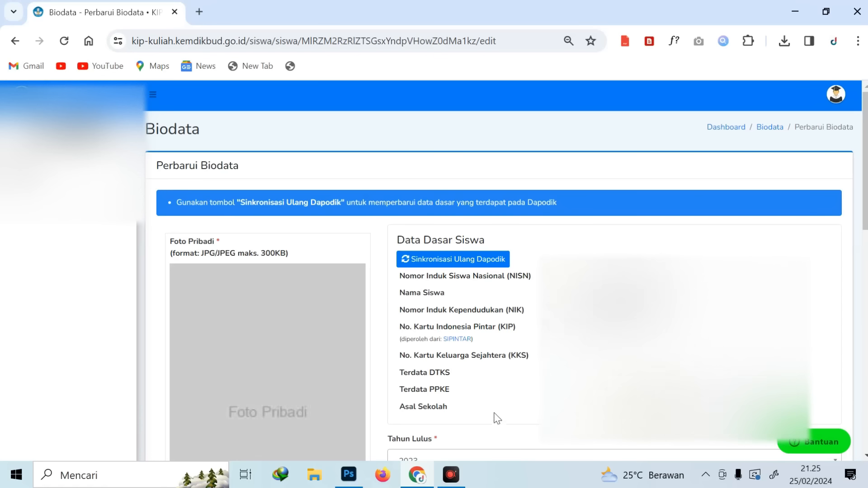
Run Sinkronisasi Ulang Dapodik and confirm it with Ya, Lanjutkan
{"action": "left_click", "coordinate": [422, 267]}
{"action": "left_click", "coordinate": [416, 347]}
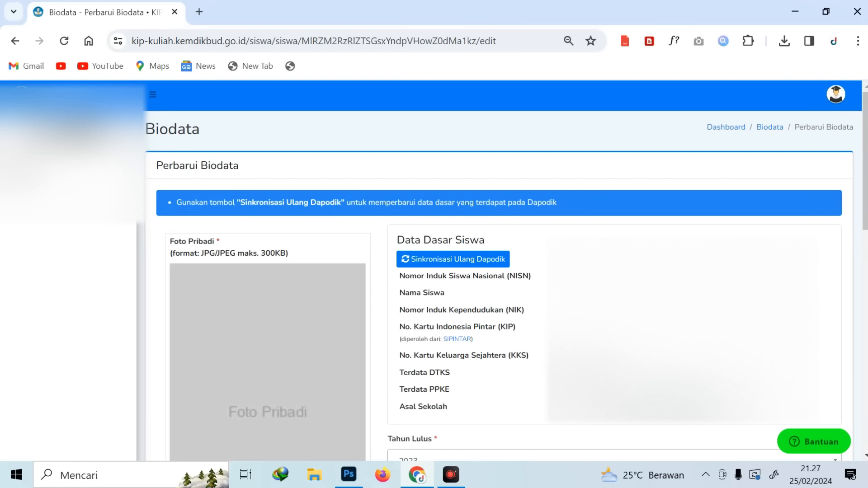
{"action": "scroll", "coordinate": [353, 245], "scroll_direction": "down", "scroll_amount": 3}
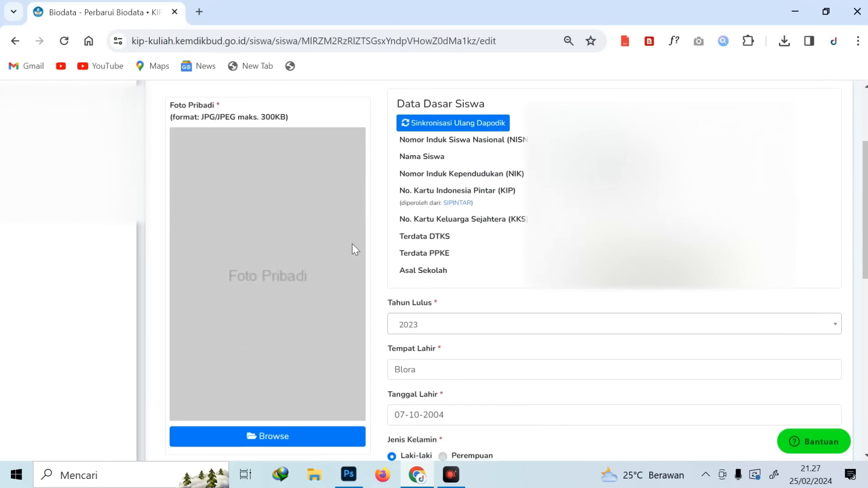
Upload PAS FOTO.jpg (77.48 KB) from Unduhan into the Foto Pribadi slot
{"action": "left_click", "coordinate": [274, 439]}
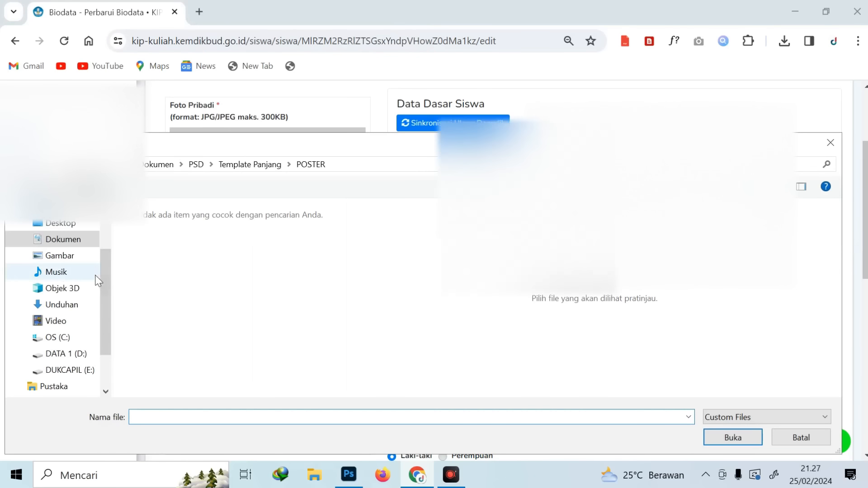
{"action": "left_click", "coordinate": [68, 304]}
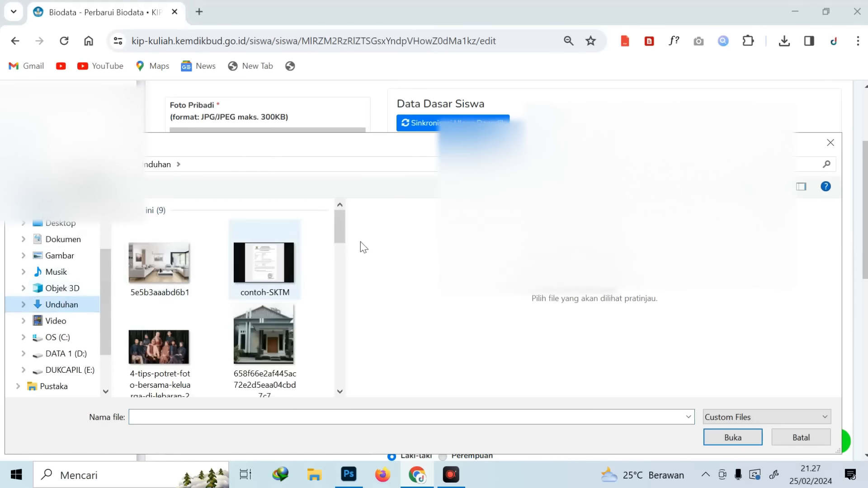
{"action": "scroll", "coordinate": [301, 300], "scroll_direction": "down", "scroll_amount": 3}
{"action": "double_click", "coordinate": [165, 281]}
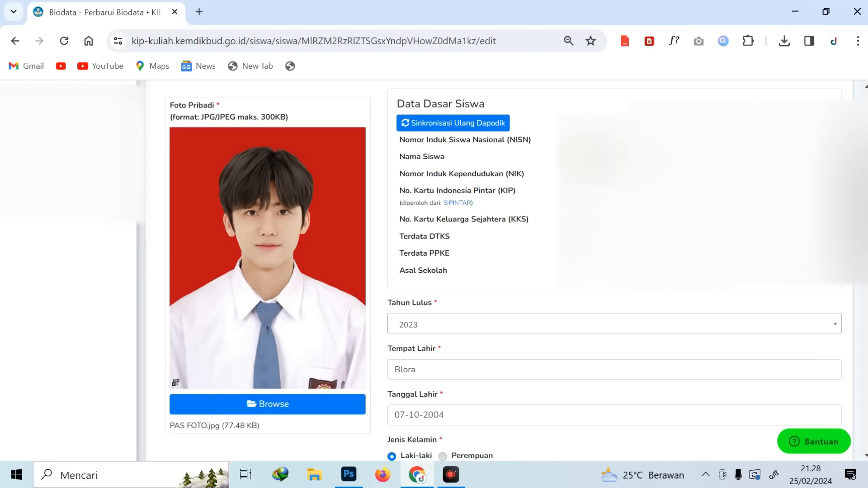
{"action": "scroll", "coordinate": [438, 203], "scroll_direction": "down", "scroll_amount": 3}
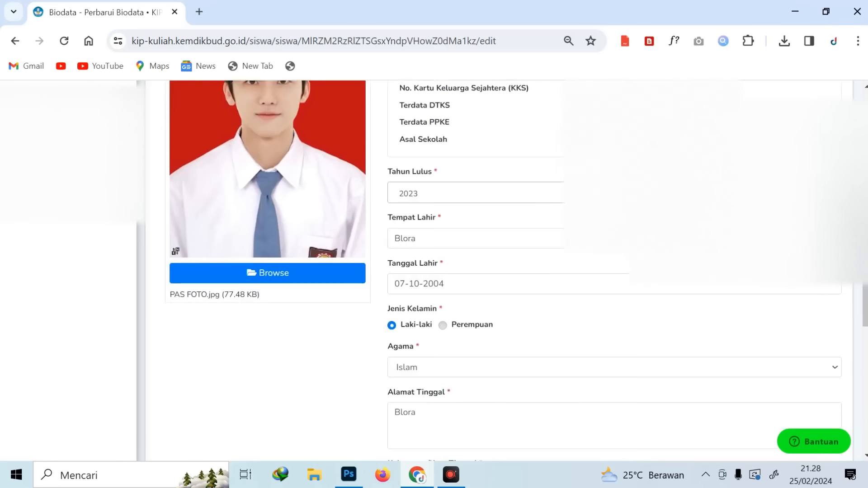
Choose 2024 for Tahun Lulus, keeping Tempat Lahir Blora, birth date and Agama Islam unchanged
{"action": "left_click", "coordinate": [437, 201]}
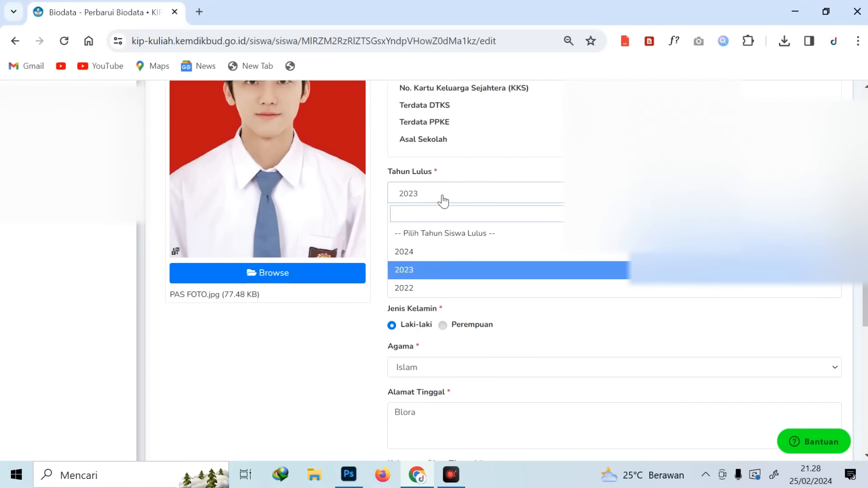
{"action": "left_click", "coordinate": [416, 252]}
{"action": "left_click", "coordinate": [440, 239]}
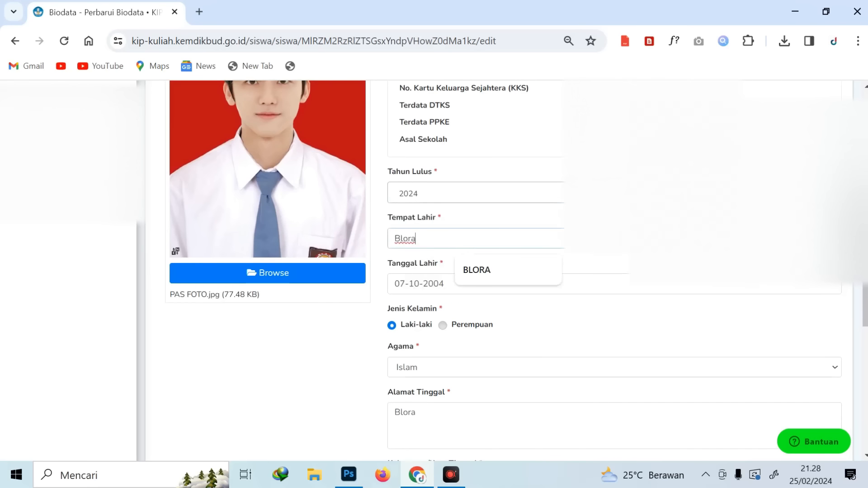
{"action": "left_click", "coordinate": [641, 287]}
{"action": "left_click", "coordinate": [634, 317]}
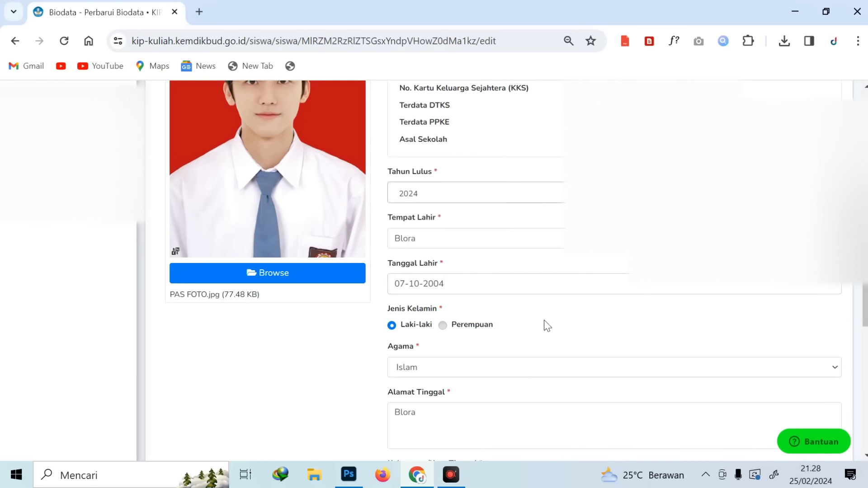
{"action": "scroll", "coordinate": [515, 341], "scroll_direction": "down", "scroll_amount": 2}
{"action": "left_click", "coordinate": [495, 307]}
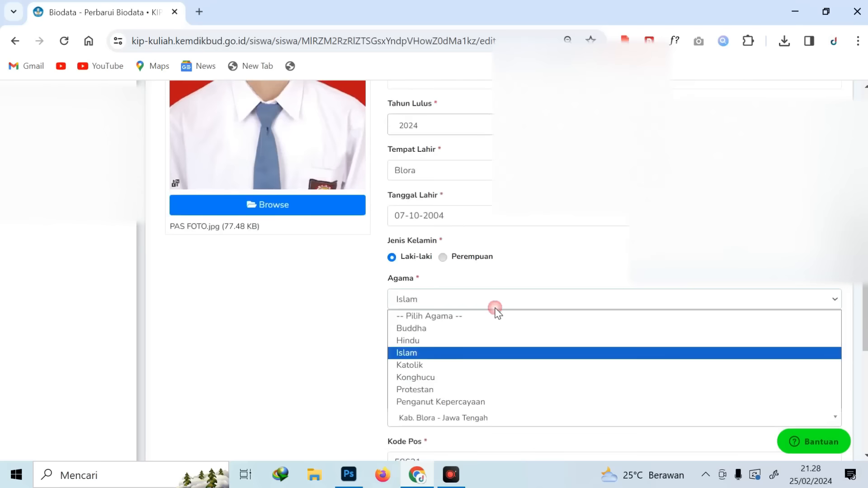
{"action": "left_click", "coordinate": [265, 335]}
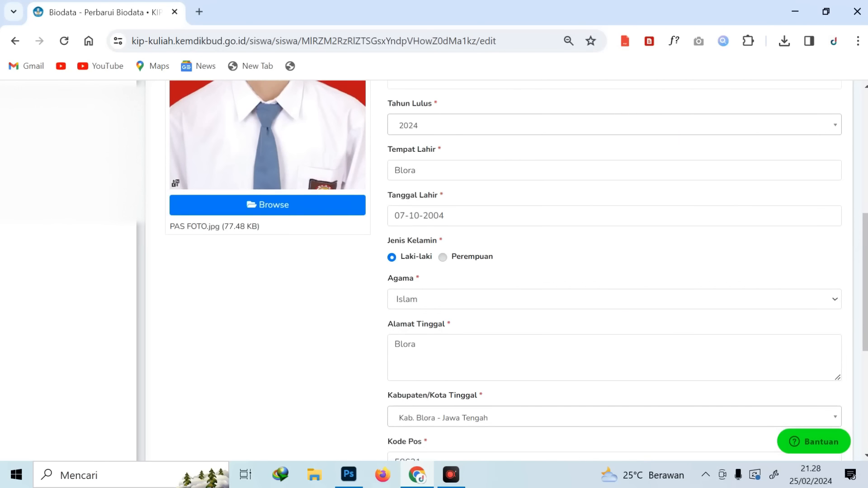
{"action": "scroll", "coordinate": [514, 340], "scroll_direction": "down", "scroll_amount": 2}
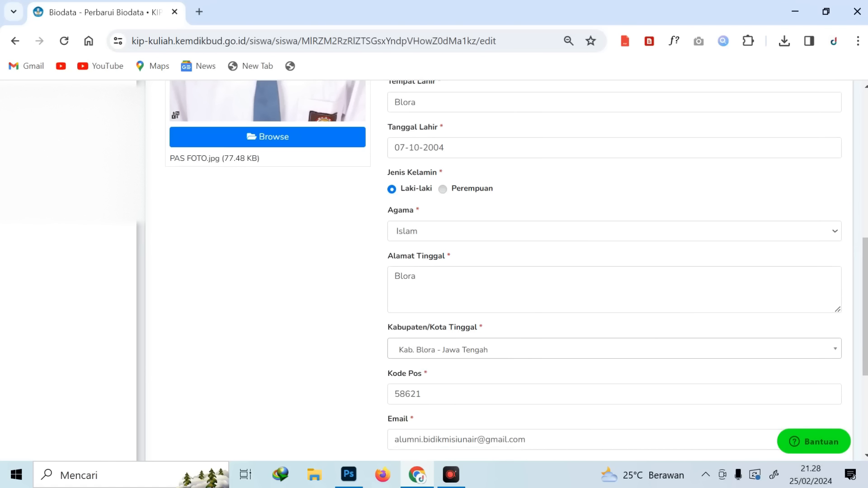
Add the street, RT/RW, hamlet and village details before Blora in Alamat Tinggal
{"action": "scroll", "coordinate": [498, 290], "scroll_direction": "down", "scroll_amount": 3}
{"action": "scroll", "coordinate": [498, 287], "scroll_direction": "up", "scroll_amount": 3}
{"action": "left_click", "coordinate": [399, 276]}
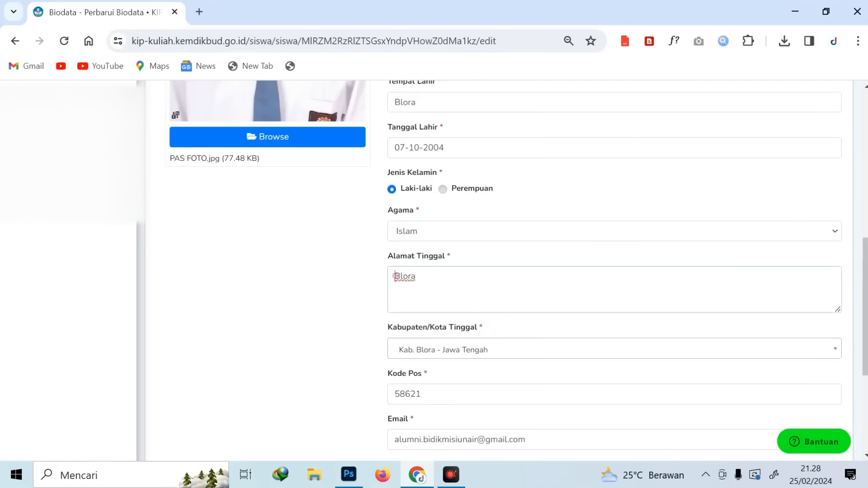
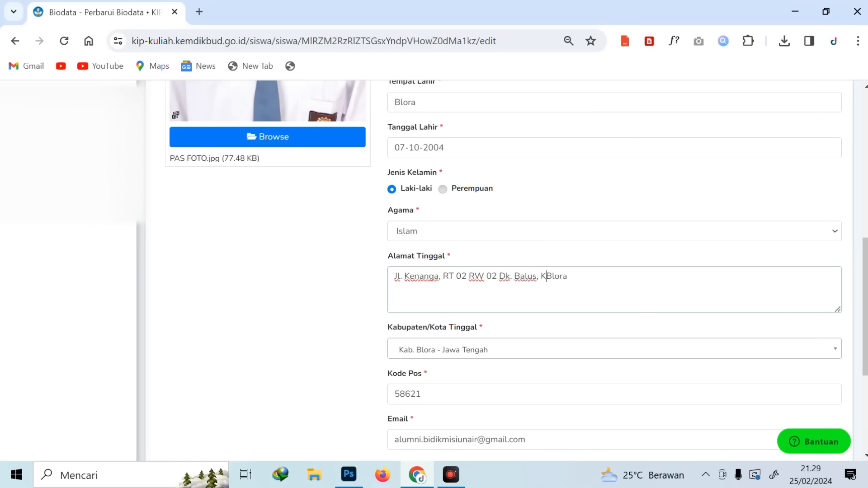
{"action": "left_click", "coordinate": [310, 284]}
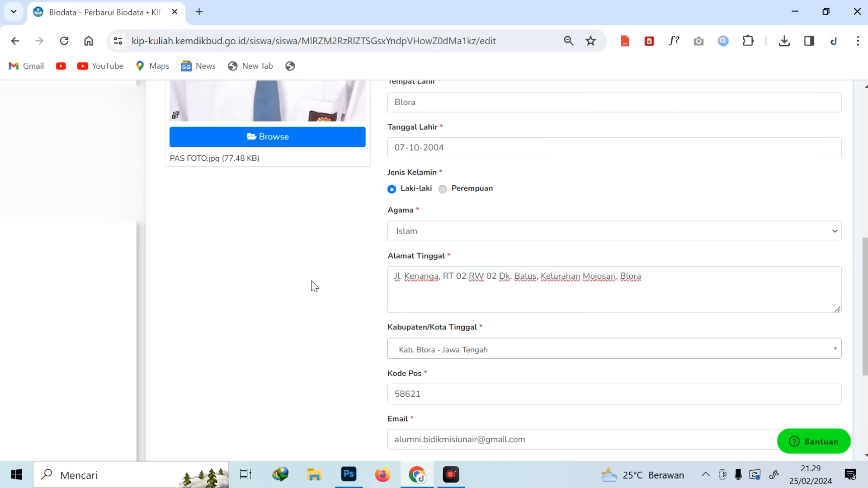
{"action": "scroll", "coordinate": [351, 286], "scroll_direction": "down", "scroll_amount": 1}
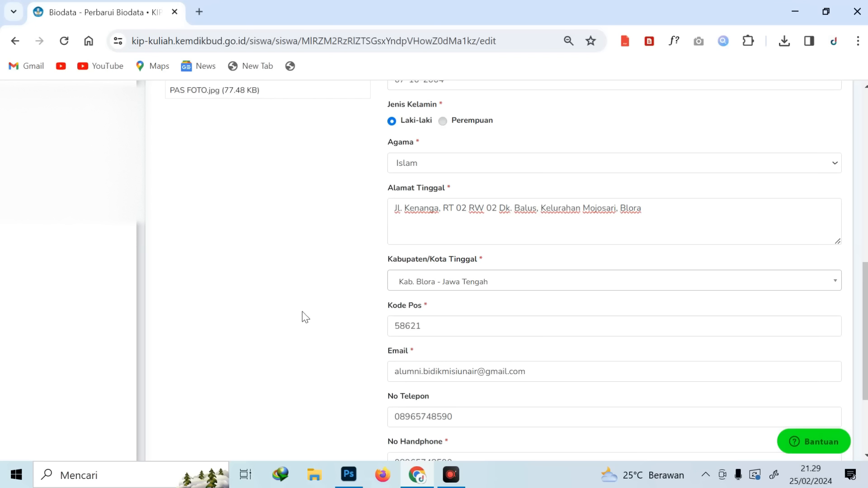
{"action": "left_click", "coordinate": [561, 284]}
{"action": "left_click", "coordinate": [226, 312]}
{"action": "left_click", "coordinate": [288, 329]}
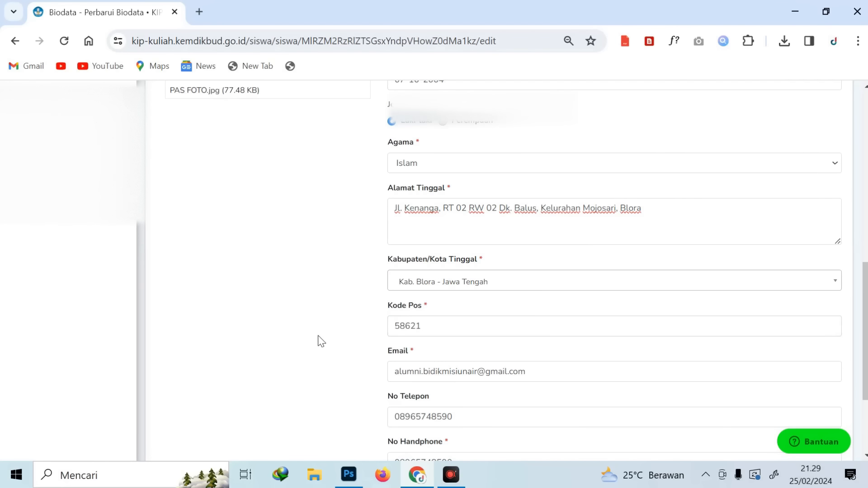
{"action": "scroll", "coordinate": [324, 338], "scroll_direction": "down", "scroll_amount": 1}
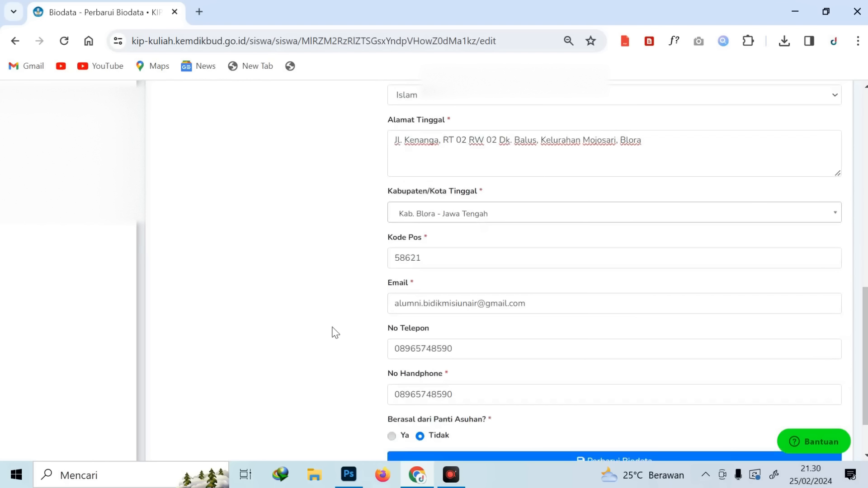
{"action": "left_click", "coordinate": [442, 303]}
{"action": "left_click", "coordinate": [325, 310]}
{"action": "scroll", "coordinate": [497, 341], "scroll_direction": "down", "scroll_amount": 1}
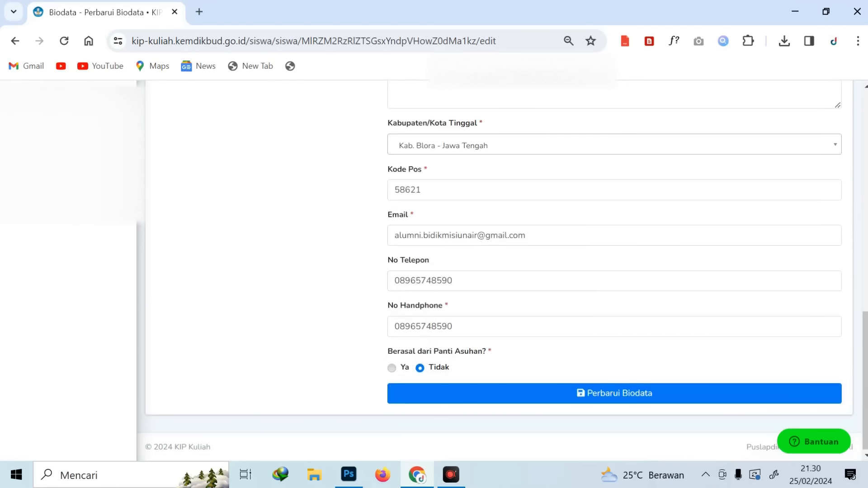
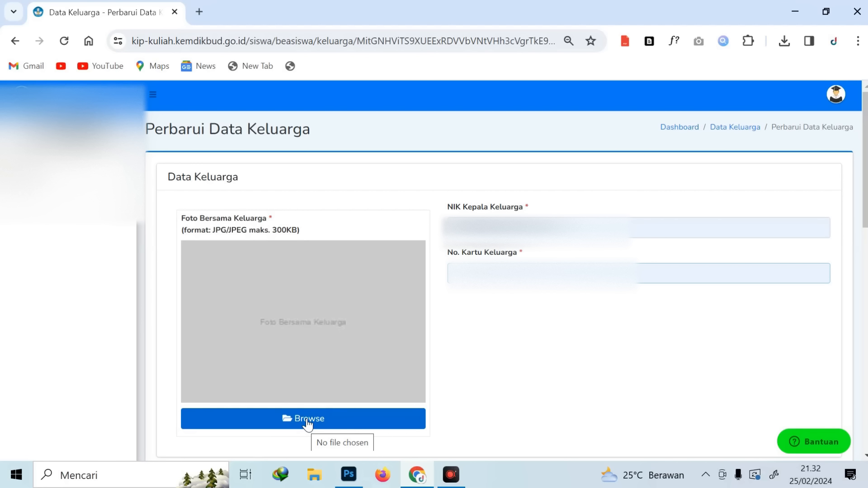
Attach the family photo c6ogkr8jn3.jpg from Unduhan to the family data form
{"action": "left_click", "coordinate": [307, 418]}
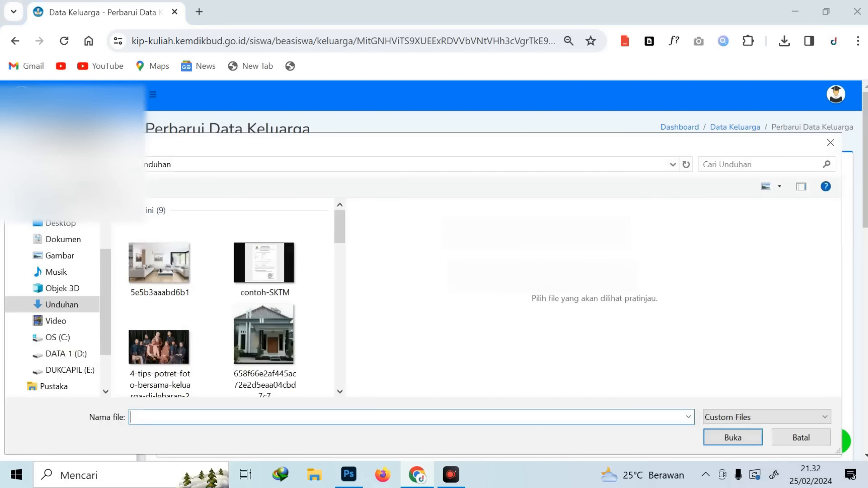
{"action": "double_click", "coordinate": [179, 347]}
{"action": "scroll", "coordinate": [407, 354], "scroll_direction": "down", "scroll_amount": 4}
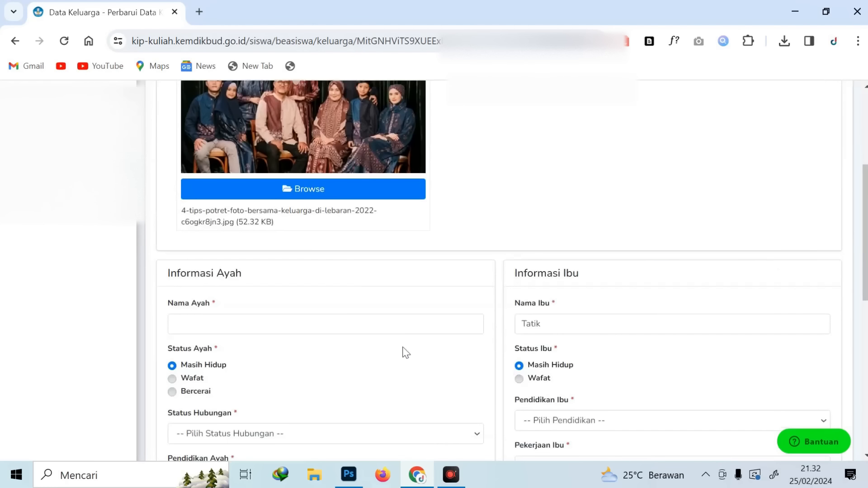
{"action": "scroll", "coordinate": [405, 277], "scroll_direction": "down", "scroll_amount": 3}
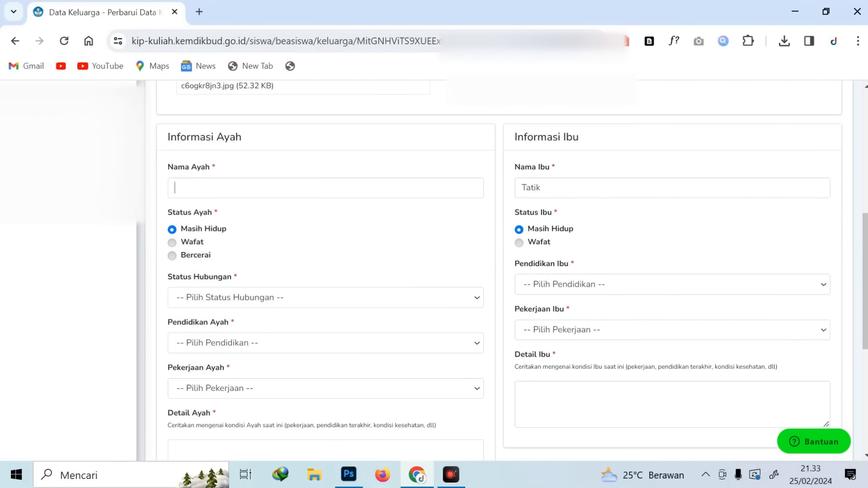
Fill Nama Ayah from autofill and leave Status Ayah on Masih Hidup
{"action": "left_click", "coordinate": [216, 187]}
{"action": "left_click", "coordinate": [253, 220]}
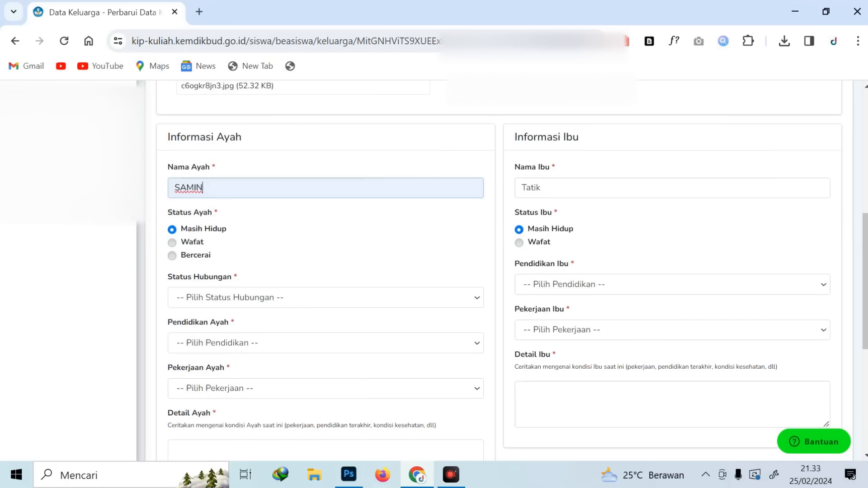
{"action": "left_click", "coordinate": [200, 231]}
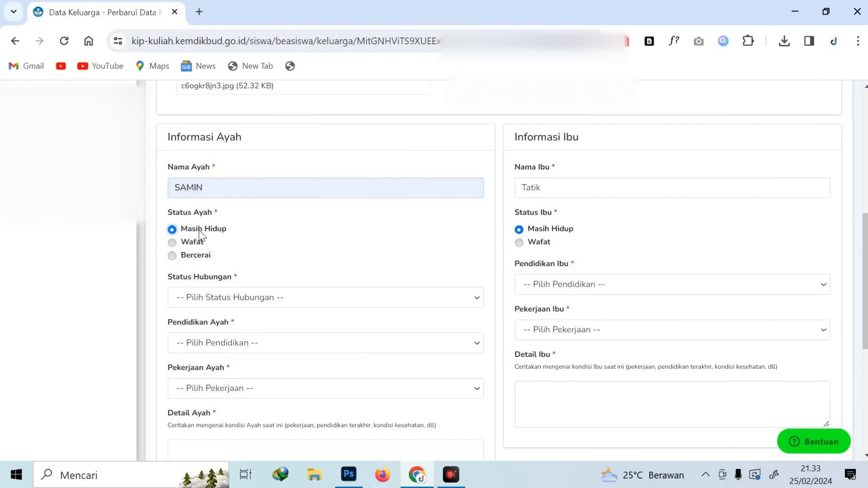
{"action": "left_click", "coordinate": [194, 243]}
{"action": "left_click", "coordinate": [192, 257]}
{"action": "left_click", "coordinate": [282, 234]}
{"action": "left_click", "coordinate": [212, 229]}
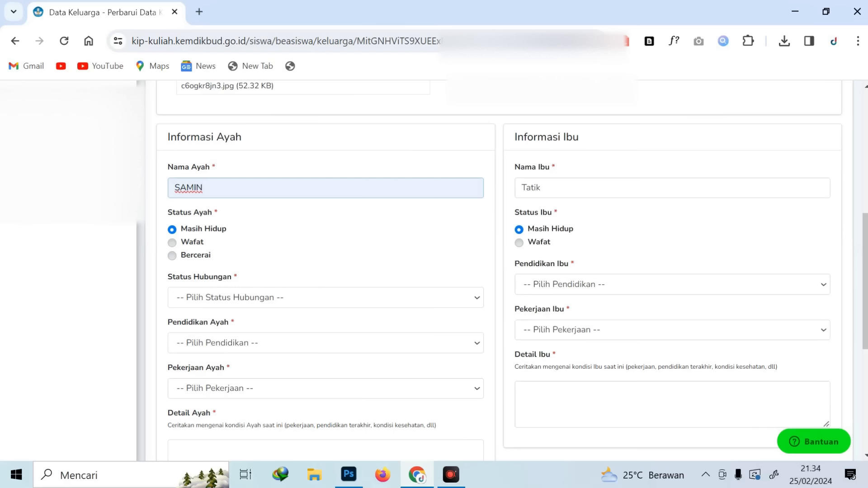
Set Status Hubungan to Wali
{"action": "left_click", "coordinate": [225, 299]}
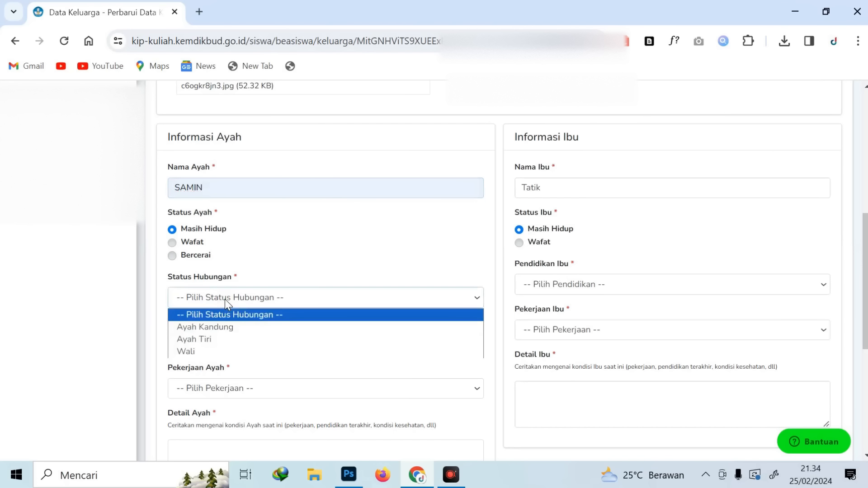
{"action": "left_click", "coordinate": [212, 337]}
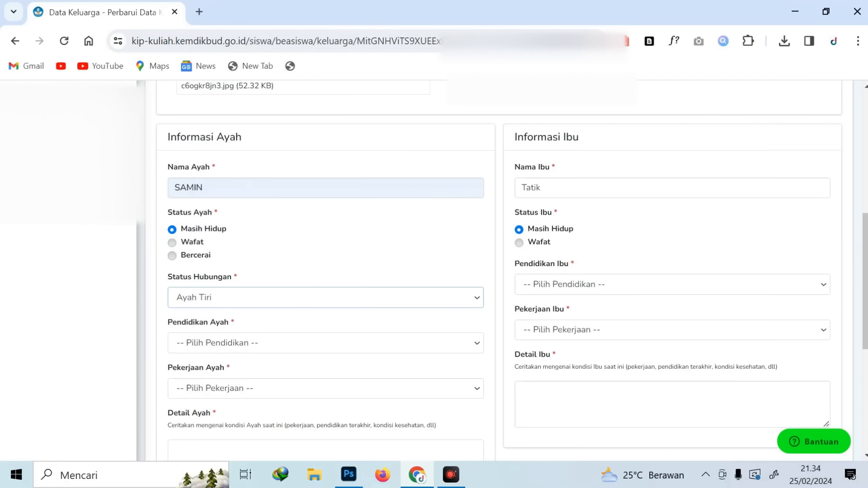
{"action": "left_click", "coordinate": [213, 296]}
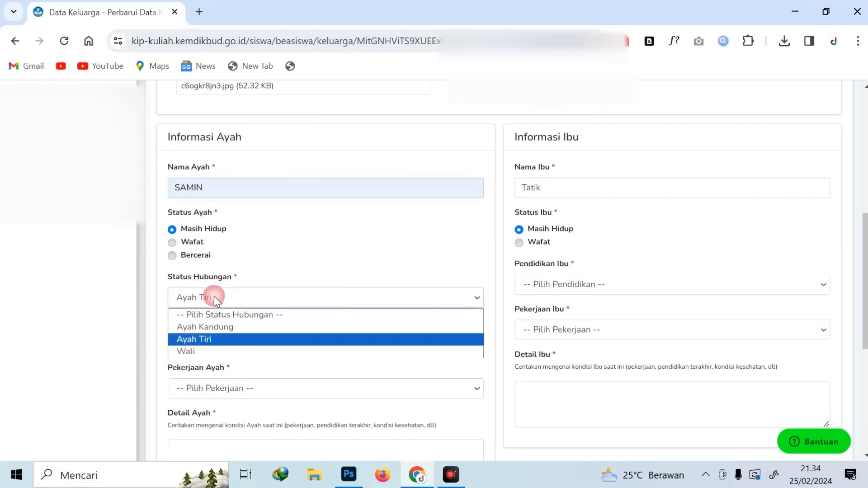
{"action": "left_click", "coordinate": [201, 351]}
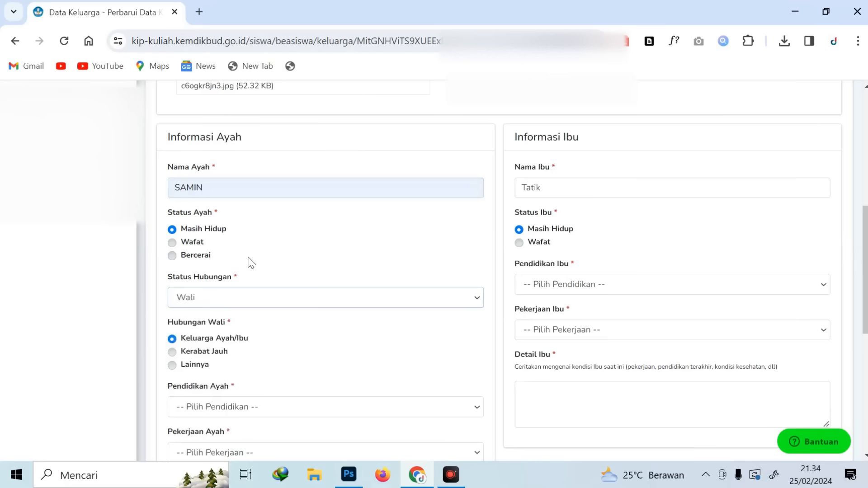
{"action": "left_click", "coordinate": [229, 292]}
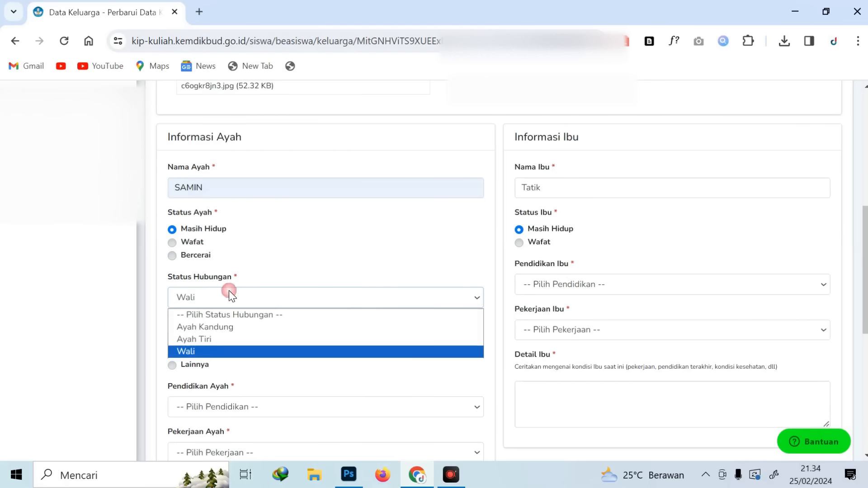
{"action": "left_click", "coordinate": [214, 353]}
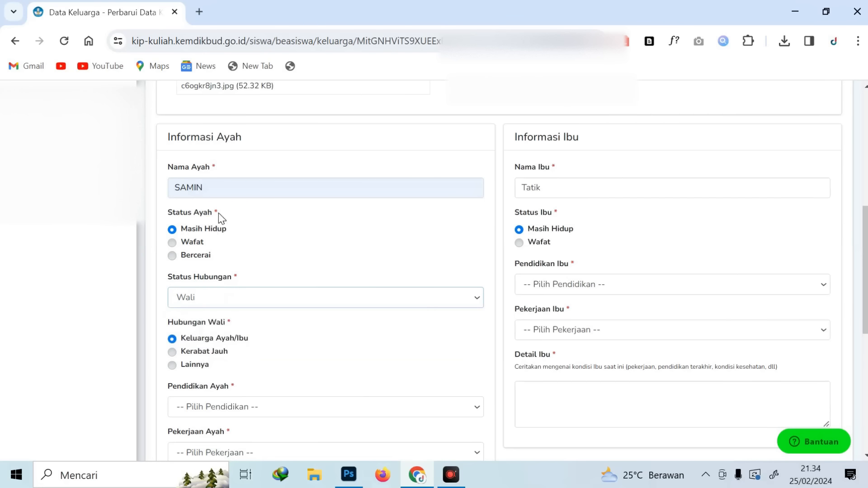
{"action": "left_click", "coordinate": [222, 297]}
{"action": "left_click", "coordinate": [188, 353]}
{"action": "left_click", "coordinate": [250, 190]}
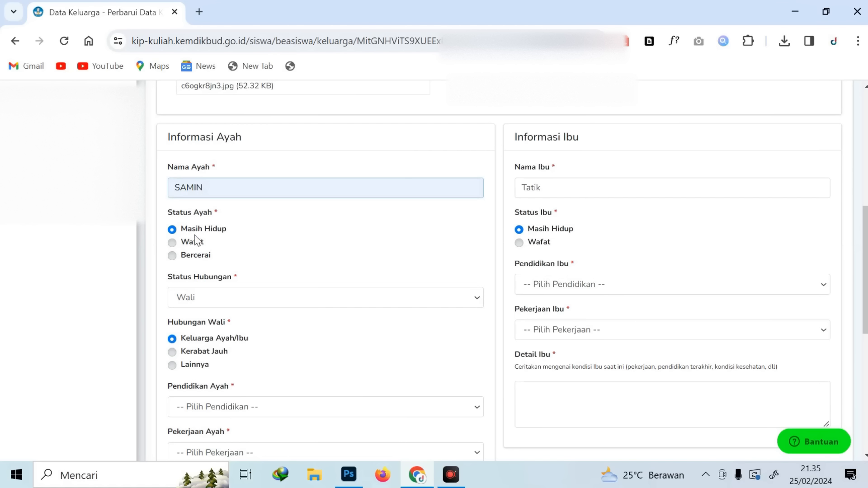
Record Hubungan Wali as Lainnya, then mark the mother's status as deceased
{"action": "scroll", "coordinate": [244, 310], "scroll_direction": "down", "scroll_amount": 1}
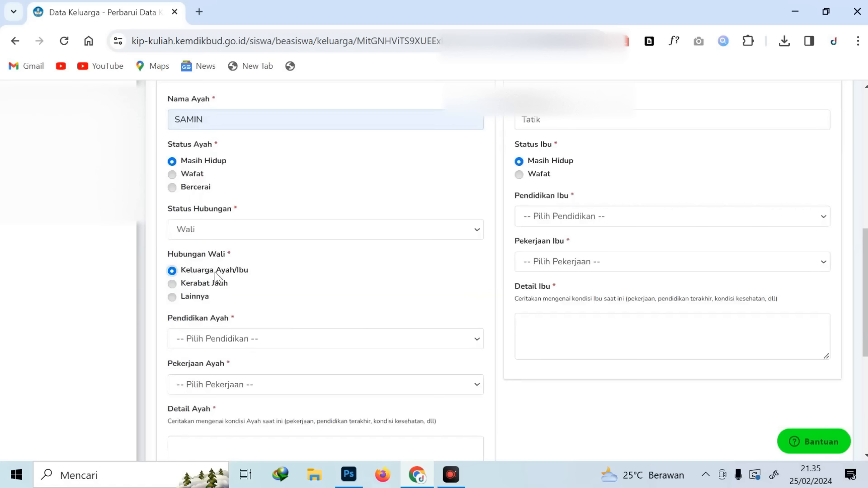
{"action": "left_click", "coordinate": [214, 285]}
{"action": "left_click", "coordinate": [204, 298]}
{"action": "scroll", "coordinate": [329, 277], "scroll_direction": "up", "scroll_amount": 1}
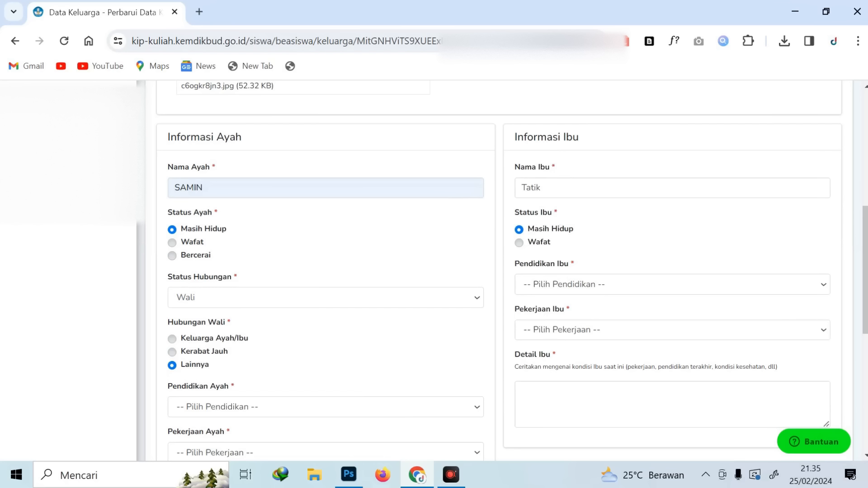
{"action": "left_click", "coordinate": [546, 245]}
Return the mother to Masih Hidup, with education Tidak Sekolah and occupation TIDAK BEKERJA
{"action": "left_click", "coordinate": [557, 230]}
{"action": "left_click", "coordinate": [557, 284]}
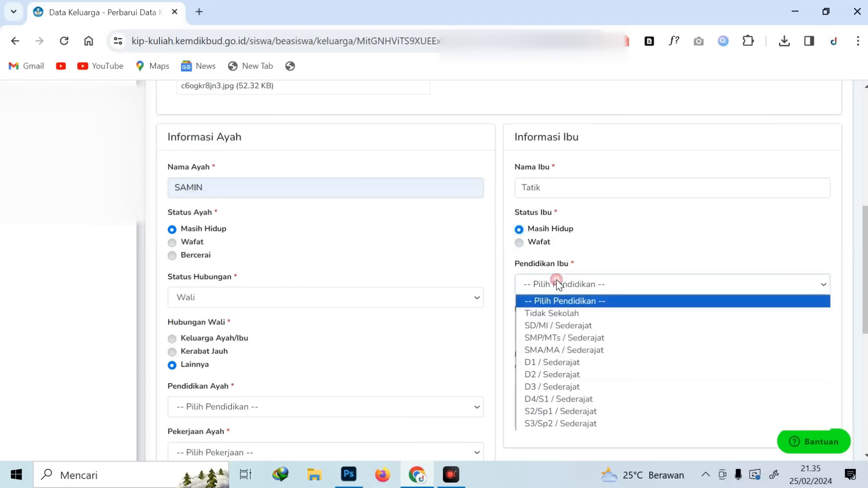
{"action": "left_click", "coordinate": [555, 313]}
{"action": "left_click", "coordinate": [554, 326]}
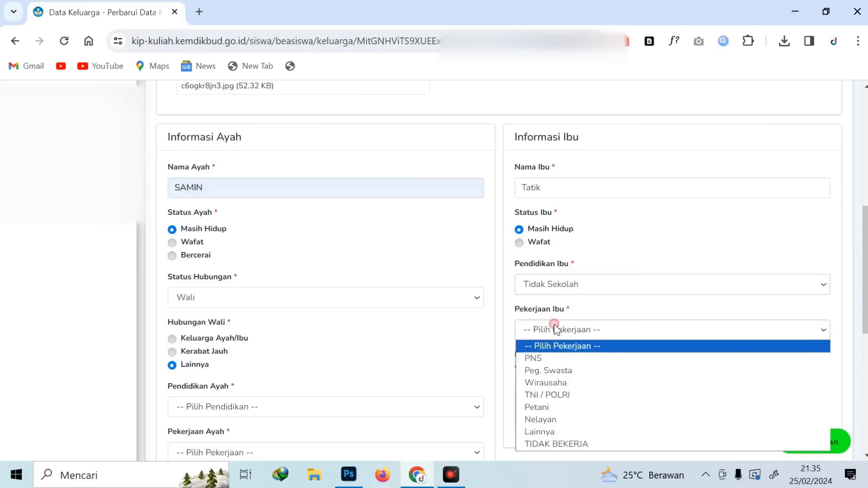
{"action": "left_click", "coordinate": [584, 443]}
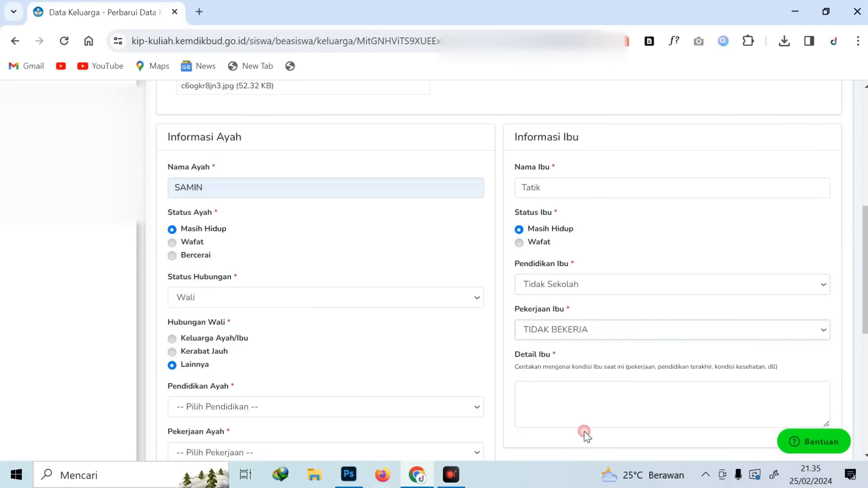
Read through the Detail Ibu guidance text, then move to the father's education field
{"action": "scroll", "coordinate": [623, 322], "scroll_direction": "down", "scroll_amount": 2}
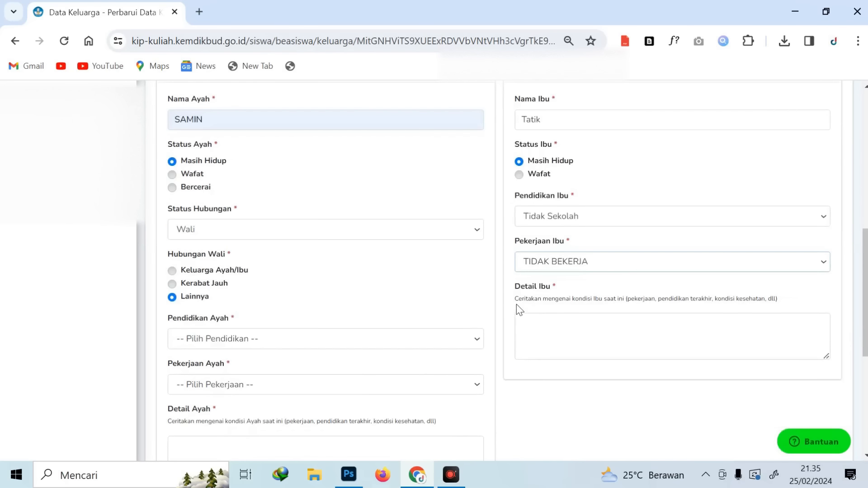
{"action": "left_click_drag", "start_coordinate": [515, 298], "coordinate": [800, 300]}
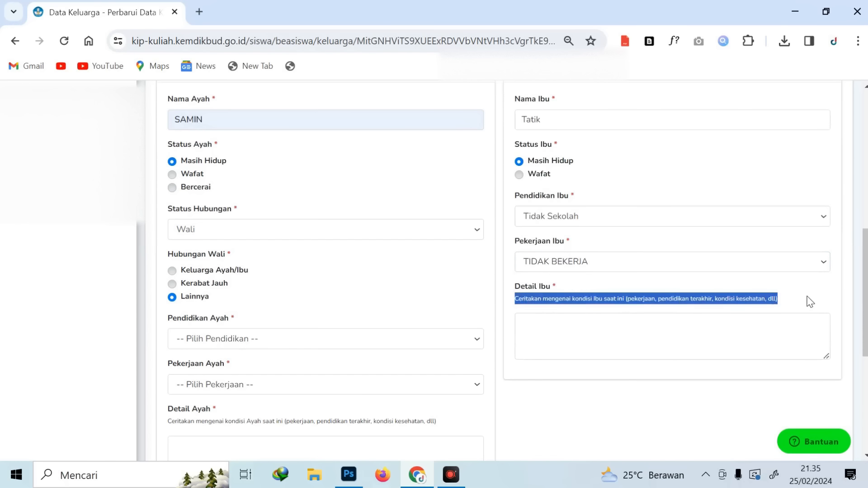
{"action": "scroll", "coordinate": [630, 289], "scroll_direction": "up", "scroll_amount": 3}
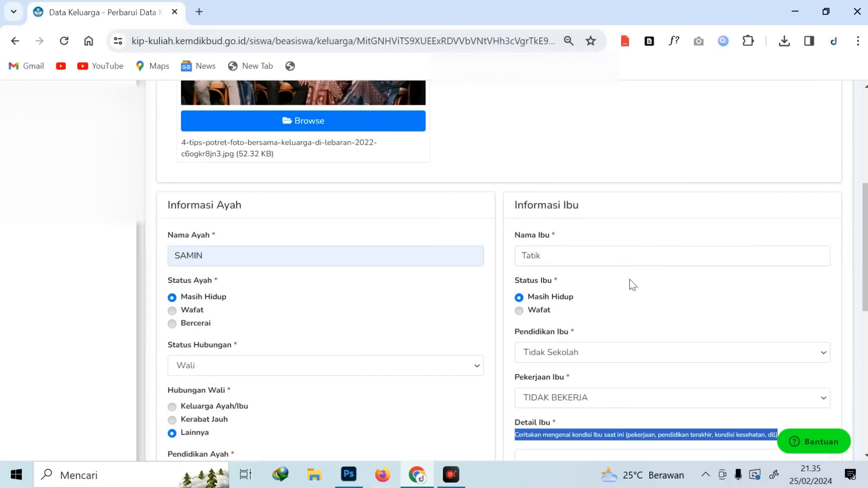
{"action": "scroll", "coordinate": [637, 351], "scroll_direction": "down", "scroll_amount": 2}
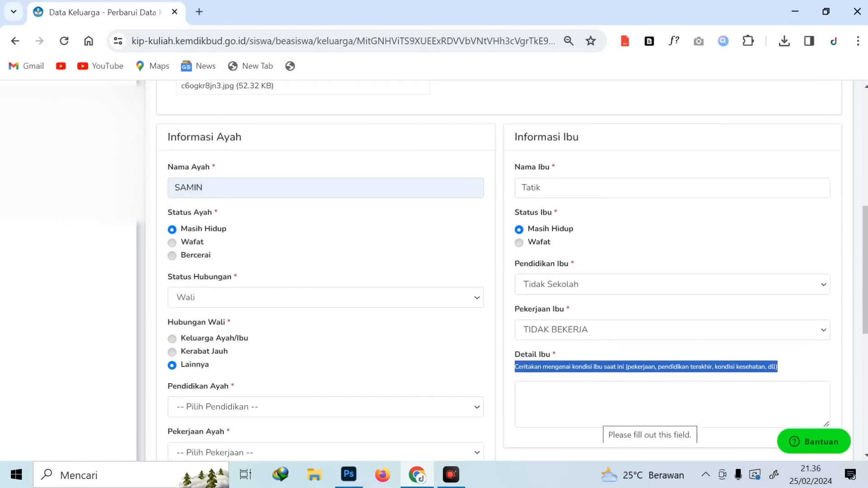
{"action": "scroll", "coordinate": [188, 342], "scroll_direction": "down", "scroll_amount": 1}
{"action": "left_click", "coordinate": [187, 342]}
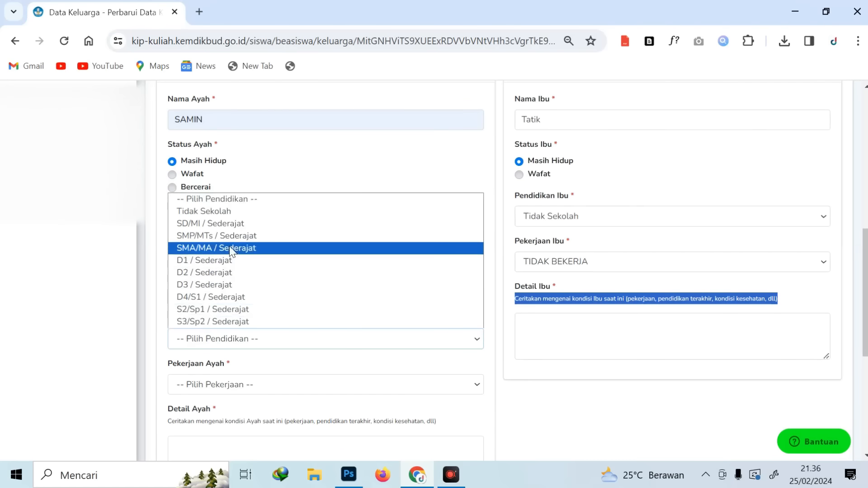
Set the father's education to SD/MI / Sederajat and occupation to Nelayan
{"action": "left_click", "coordinate": [239, 223]}
{"action": "scroll", "coordinate": [241, 317], "scroll_direction": "down", "scroll_amount": 1}
{"action": "left_click", "coordinate": [241, 318]}
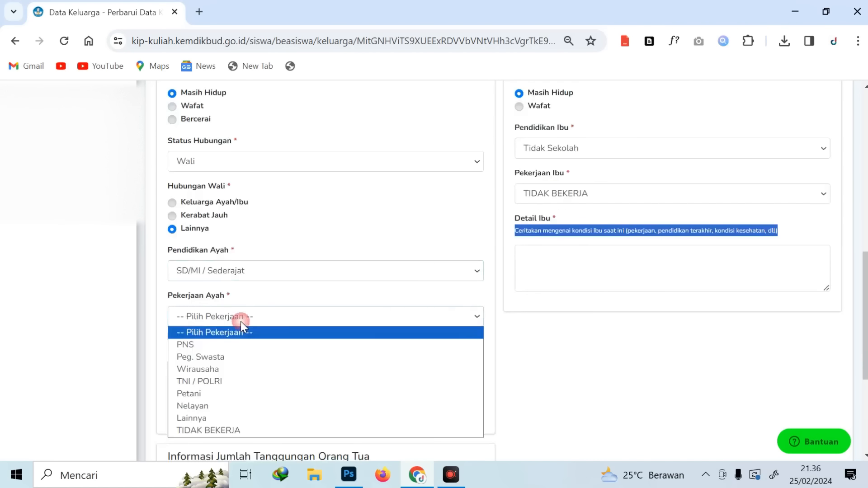
{"action": "left_click", "coordinate": [231, 406]}
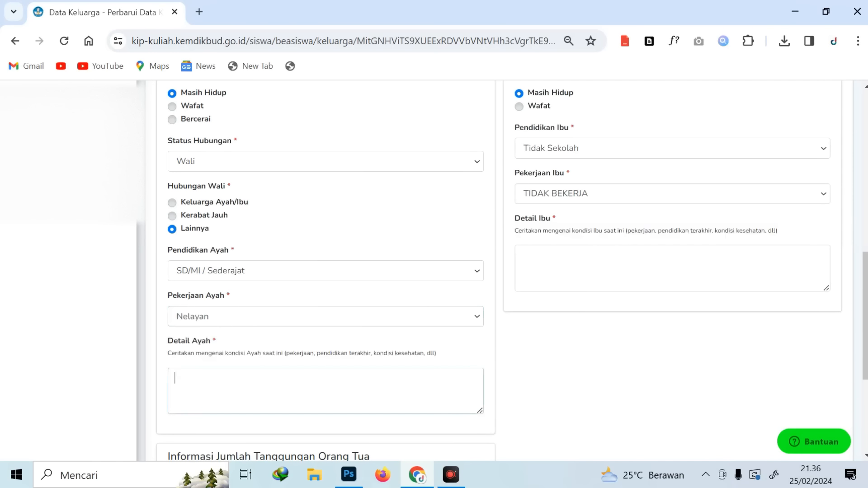
Paste the father's description into Detail Ayah and review the text
{"action": "key", "text": "ctrl+v"}
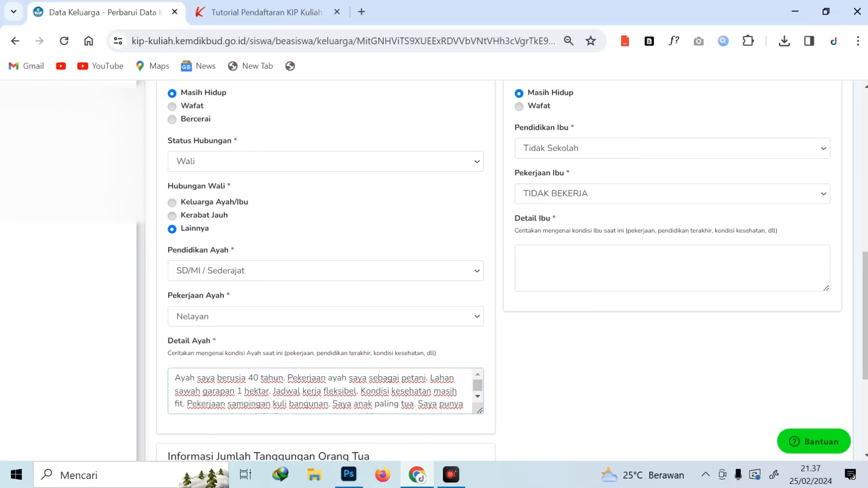
{"action": "scroll", "coordinate": [319, 391], "scroll_direction": "down", "scroll_amount": 1}
{"action": "scroll", "coordinate": [319, 391], "scroll_direction": "up", "scroll_amount": 1}
{"action": "scroll", "coordinate": [319, 391], "scroll_direction": "down", "scroll_amount": 2}
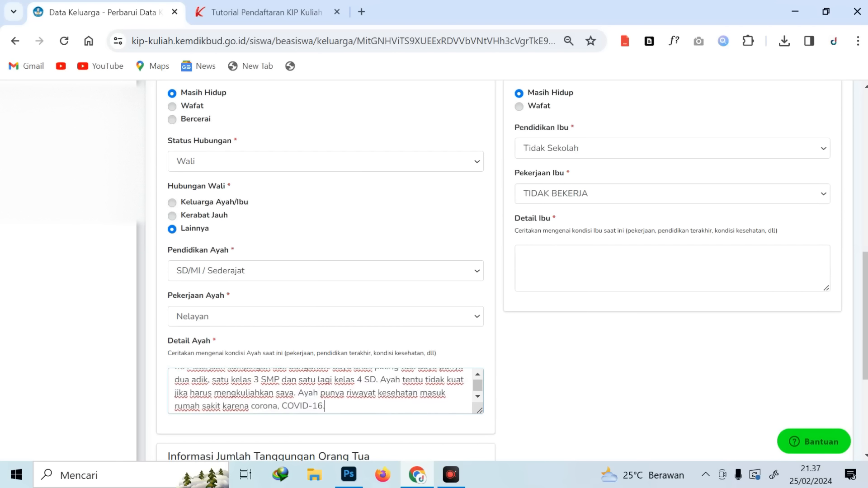
{"action": "scroll", "coordinate": [320, 391], "scroll_direction": "up", "scroll_amount": 2}
{"action": "scroll", "coordinate": [320, 391], "scroll_direction": "down", "scroll_amount": 1}
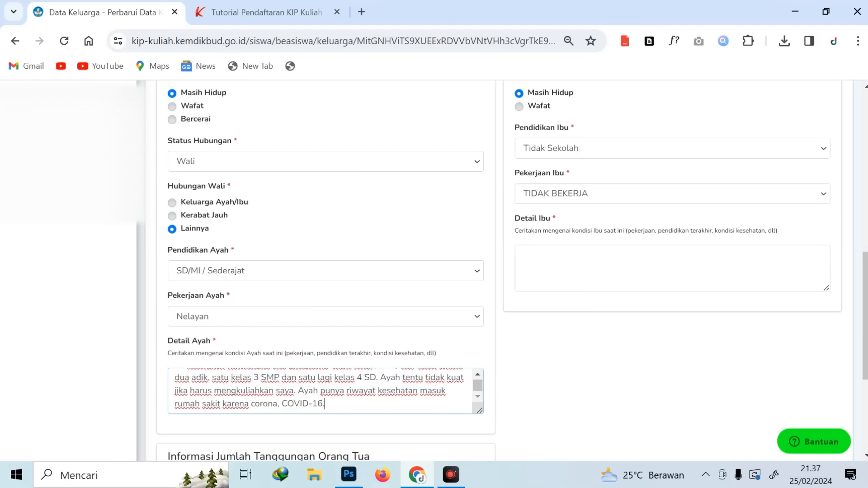
{"action": "scroll", "coordinate": [326, 391], "scroll_direction": "up", "scroll_amount": 2}
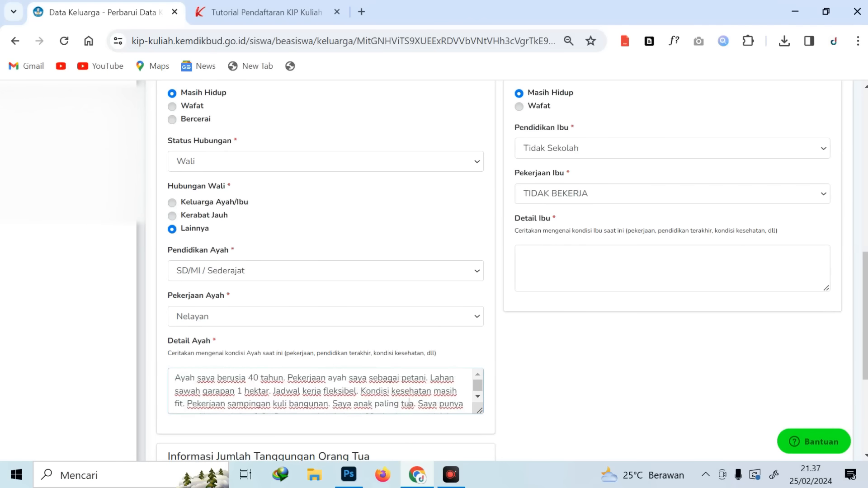
{"action": "scroll", "coordinate": [410, 407], "scroll_direction": "down", "scroll_amount": 1}
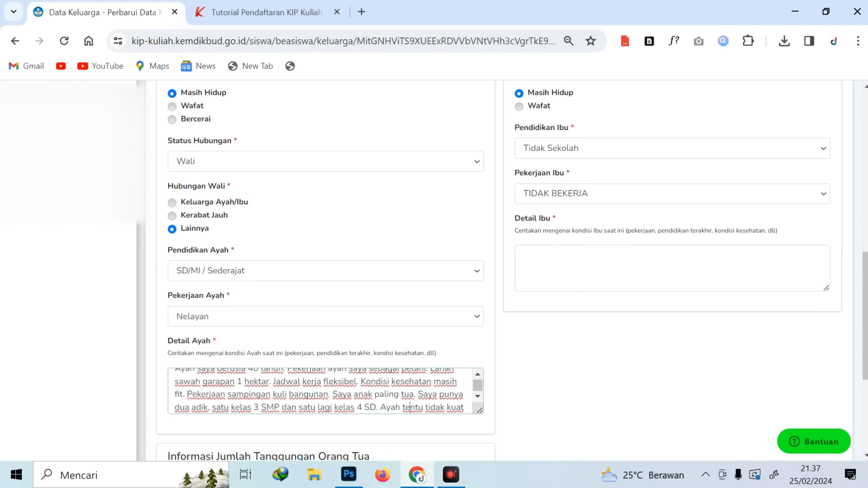
{"action": "scroll", "coordinate": [409, 407], "scroll_direction": "down", "scroll_amount": 1}
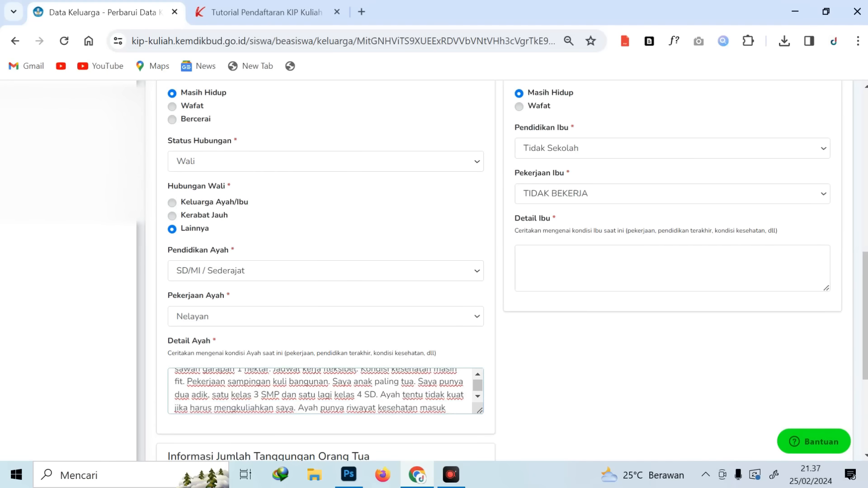
{"action": "scroll", "coordinate": [408, 407], "scroll_direction": "down", "scroll_amount": 1}
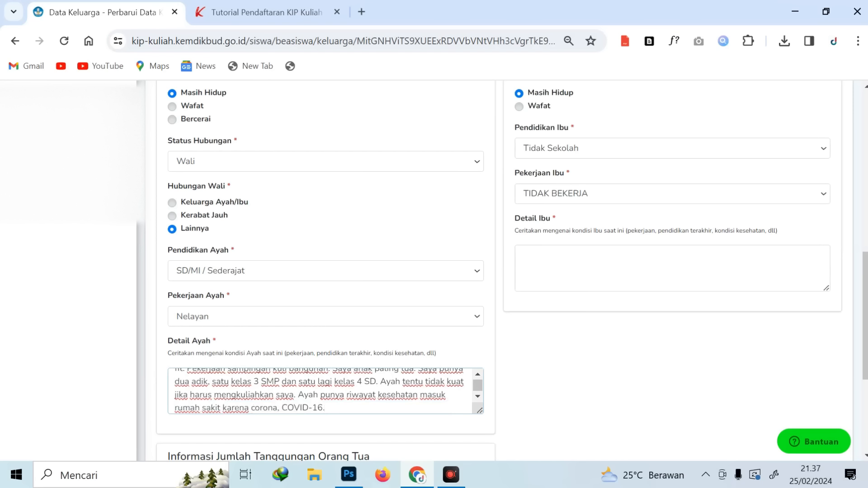
Enter 'Ibu tidak bekerja.' as the Detail Ibu text
{"action": "left_click", "coordinate": [584, 273]}
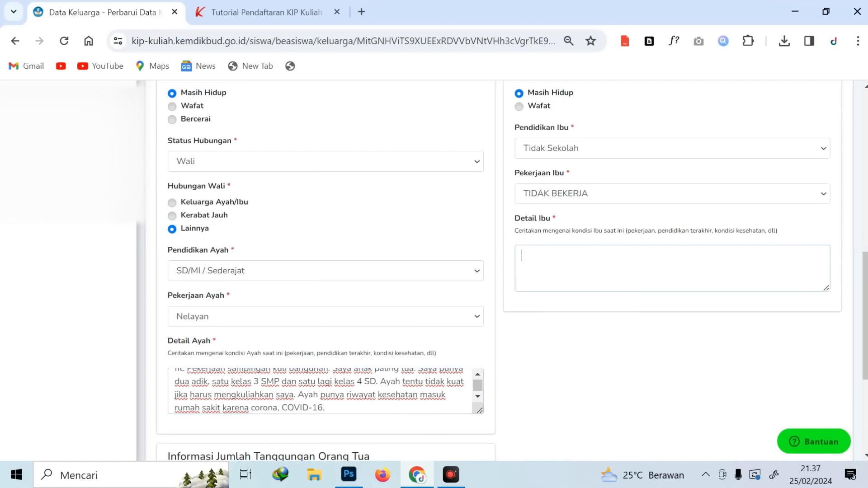
{"action": "type", "text": "Ibu tidak bekerja."}
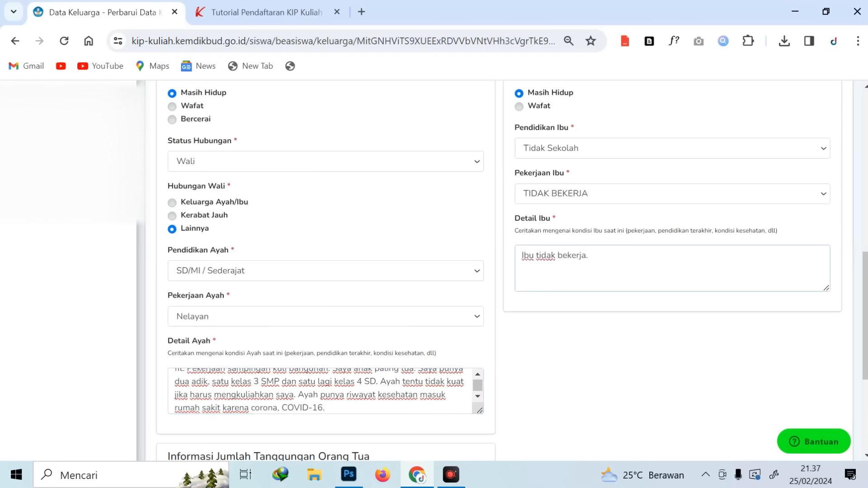
{"action": "left_click", "coordinate": [574, 346]}
{"action": "scroll", "coordinate": [320, 391], "scroll_direction": "up", "scroll_amount": 1}
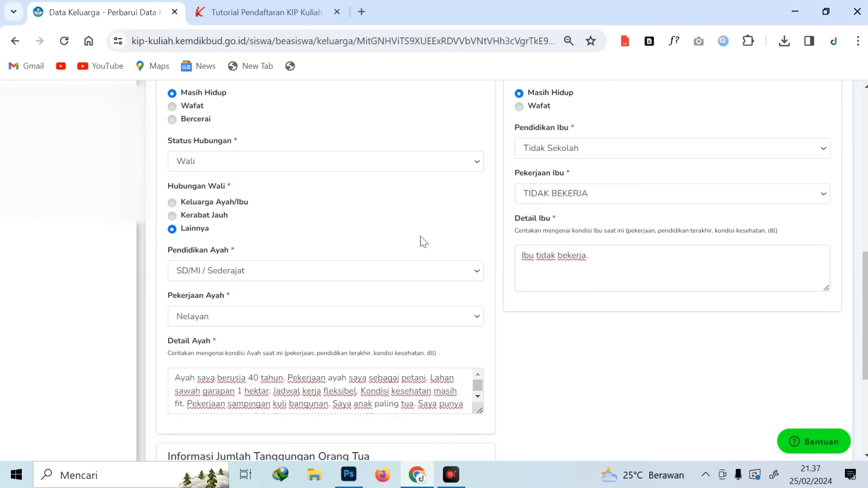
{"action": "scroll", "coordinate": [588, 336], "scroll_direction": "up", "scroll_amount": 10}
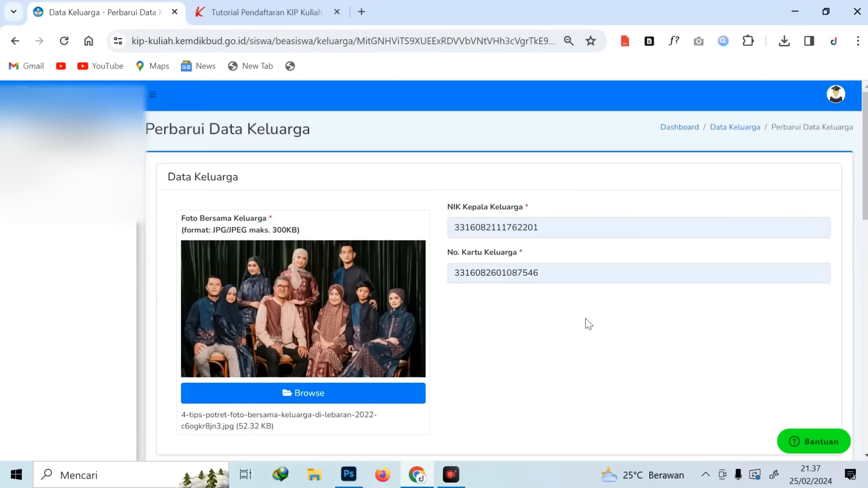
{"action": "scroll", "coordinate": [585, 318], "scroll_direction": "down", "scroll_amount": 10}
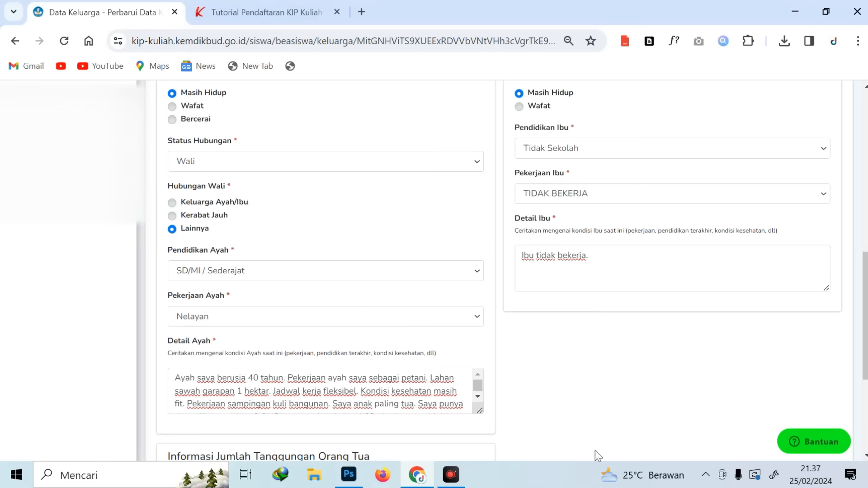
Enter 3 dependants, fill the parents' phone number from autofill, and save via Perbarui Data Keluarga
{"action": "scroll", "coordinate": [633, 366], "scroll_direction": "down", "scroll_amount": 3}
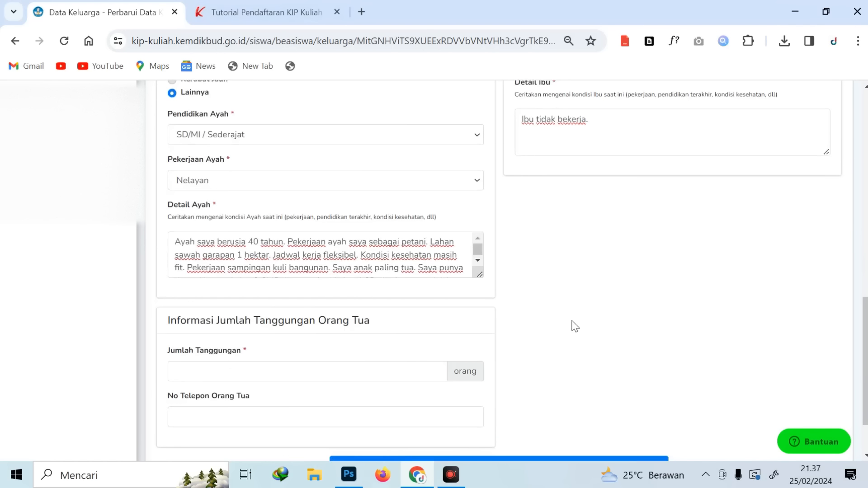
{"action": "scroll", "coordinate": [587, 342], "scroll_direction": "down", "scroll_amount": 2}
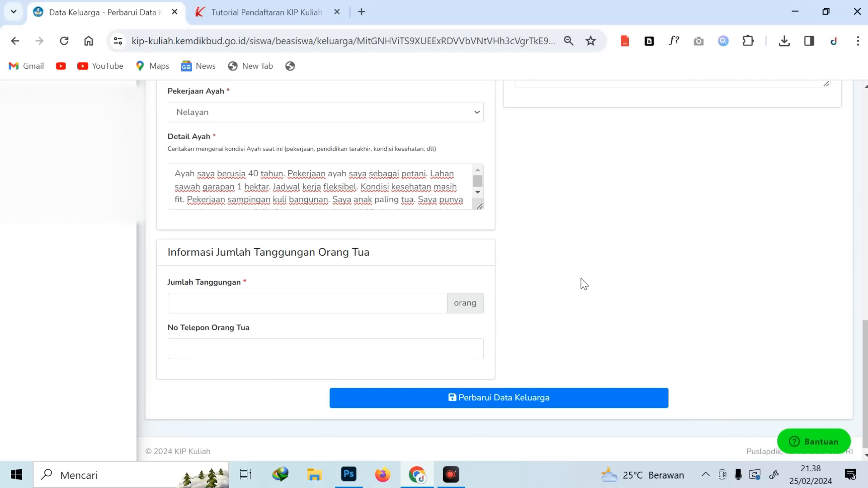
{"action": "left_click", "coordinate": [229, 308]}
{"action": "type", "text": "3"}
{"action": "key", "text": "Tab"}
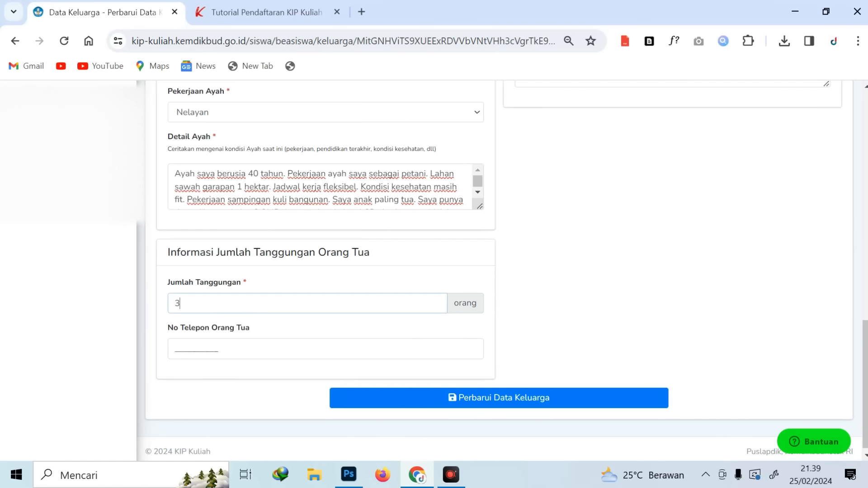
{"action": "left_click", "coordinate": [469, 354]}
{"action": "left_click", "coordinate": [300, 383]}
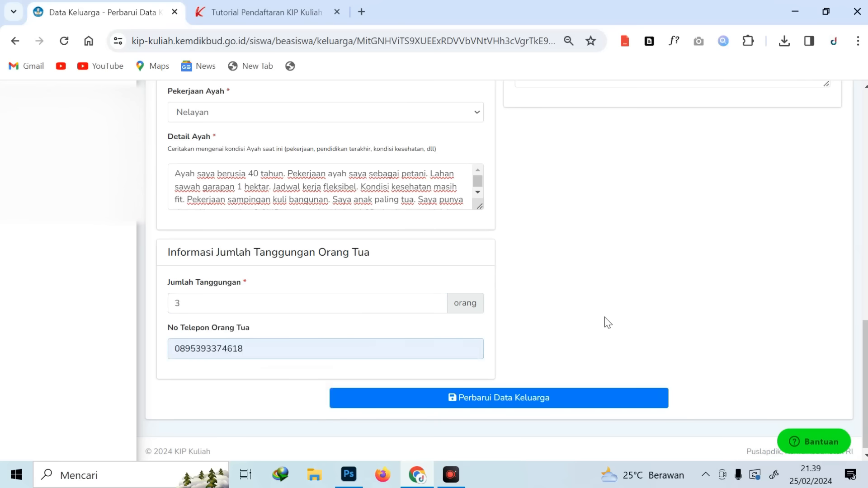
{"action": "left_click", "coordinate": [520, 407]}
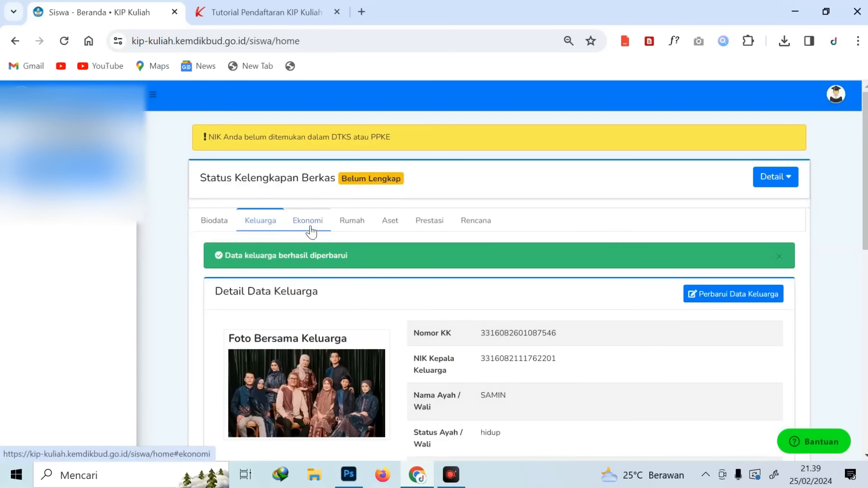
Open the empty Perbarui Data Ekonomi form from the Ekonomi tab
{"action": "left_click", "coordinate": [310, 228]}
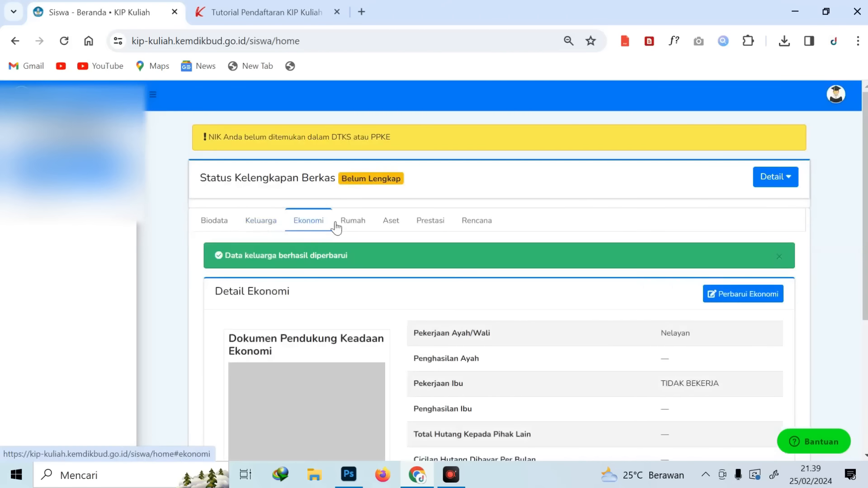
{"action": "left_click", "coordinate": [729, 296]}
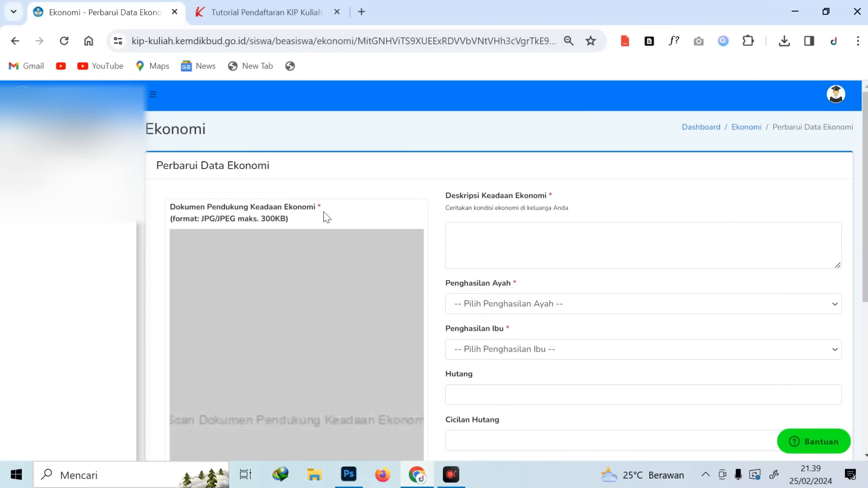
{"action": "scroll", "coordinate": [369, 238], "scroll_direction": "down", "scroll_amount": 6}
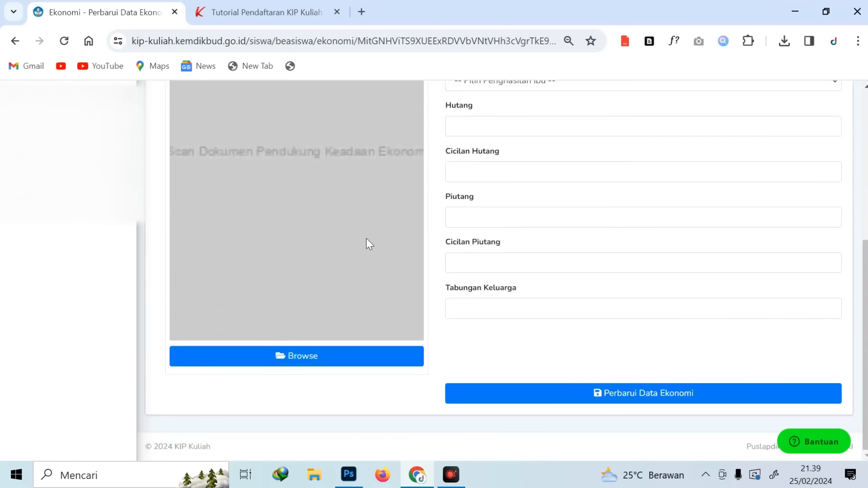
{"action": "scroll", "coordinate": [367, 240], "scroll_direction": "up", "scroll_amount": 3}
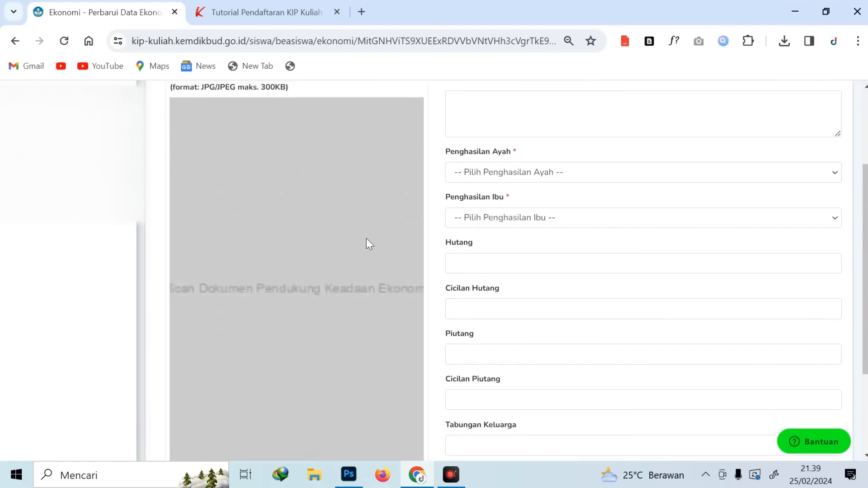
{"action": "scroll", "coordinate": [366, 239], "scroll_direction": "up", "scroll_amount": 2}
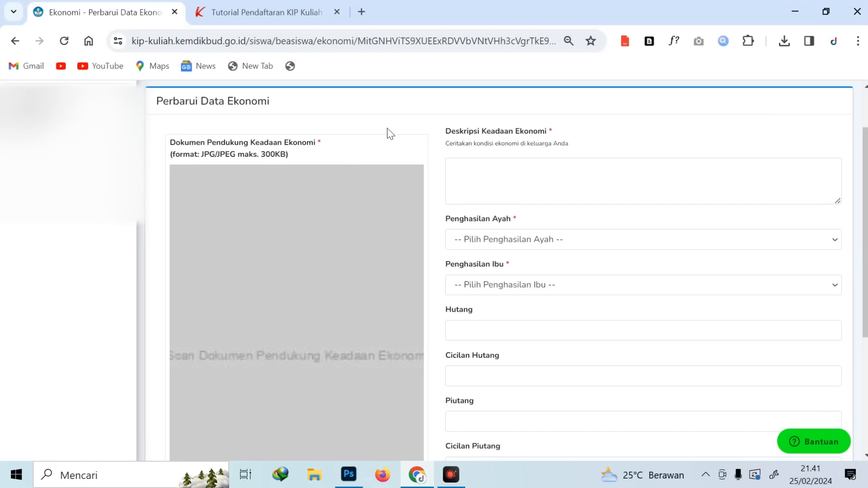
{"action": "scroll", "coordinate": [303, 227], "scroll_direction": "down", "scroll_amount": 2}
{"action": "scroll", "coordinate": [303, 227], "scroll_direction": "up", "scroll_amount": 2}
{"action": "scroll", "coordinate": [313, 283], "scroll_direction": "down", "scroll_amount": 1}
{"action": "scroll", "coordinate": [302, 264], "scroll_direction": "down", "scroll_amount": 2}
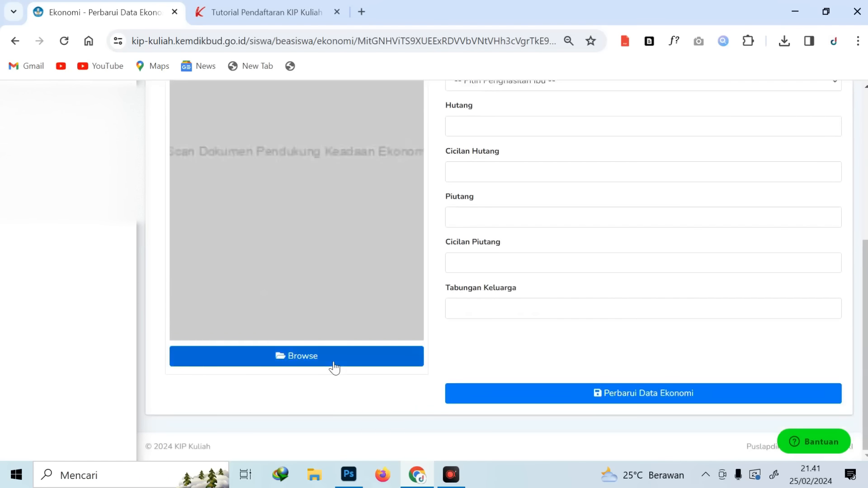
Attach contoh-SKTM.jpg (110.80 KB) as the supporting economic document
{"action": "left_click", "coordinate": [279, 358]}
{"action": "double_click", "coordinate": [275, 267]}
{"action": "scroll", "coordinate": [351, 274], "scroll_direction": "up", "scroll_amount": 5}
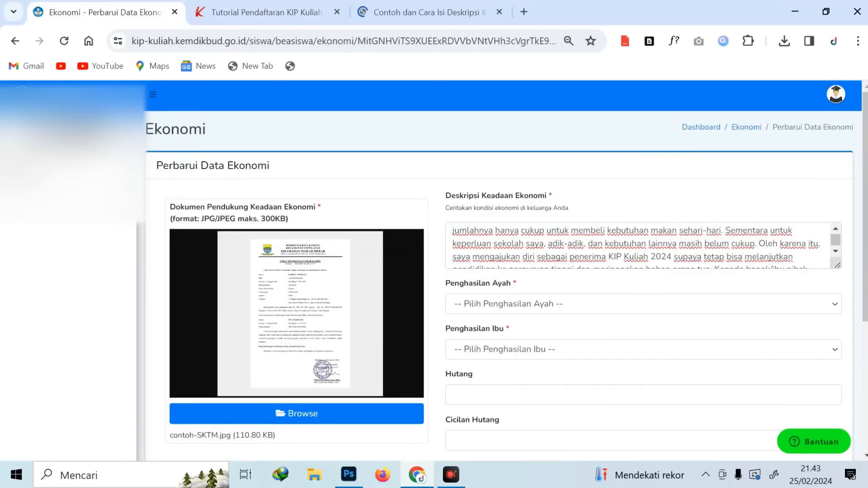
{"action": "scroll", "coordinate": [642, 245], "scroll_direction": "up", "scroll_amount": 3}
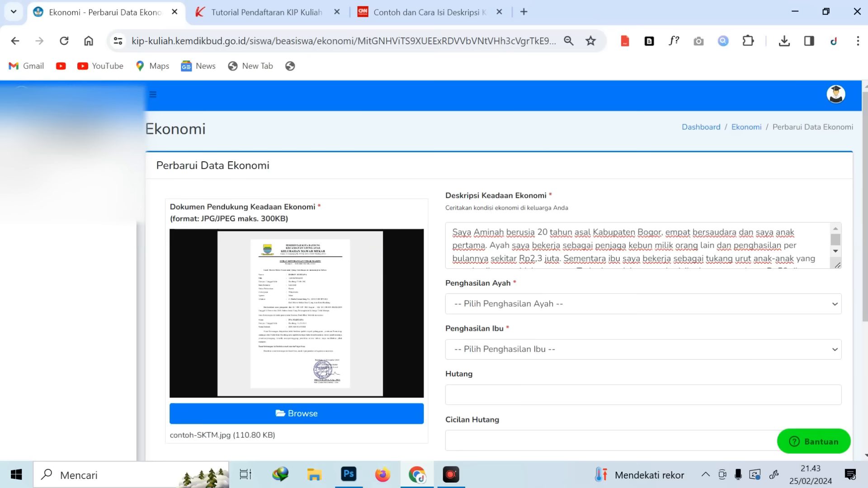
Set father's income to Rp. 750.001 - Rp. 1.000.000 and mother's to Tidak Berpenghasilan
{"action": "scroll", "coordinate": [637, 246], "scroll_direction": "down", "scroll_amount": 3}
{"action": "scroll", "coordinate": [638, 246], "scroll_direction": "up", "scroll_amount": 5}
{"action": "scroll", "coordinate": [638, 245], "scroll_direction": "down", "scroll_amount": 1}
{"action": "scroll", "coordinate": [637, 246], "scroll_direction": "down", "scroll_amount": 2}
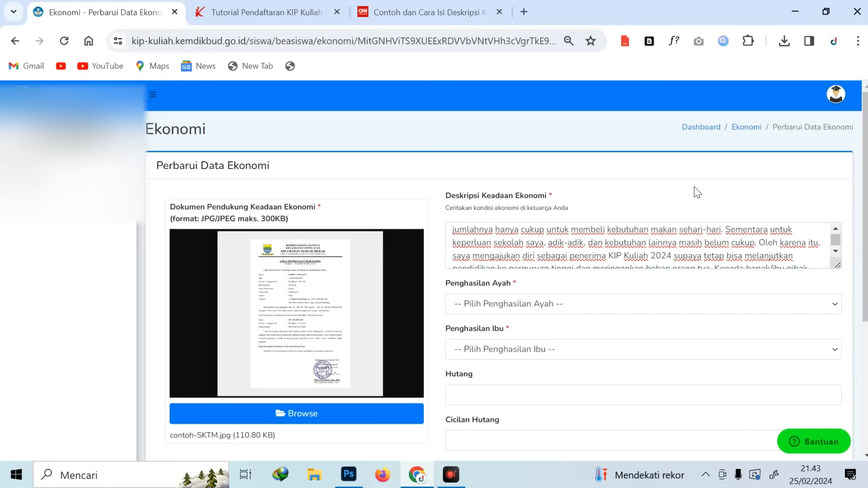
{"action": "scroll", "coordinate": [698, 192], "scroll_direction": "down", "scroll_amount": 2}
{"action": "left_click", "coordinate": [527, 236]}
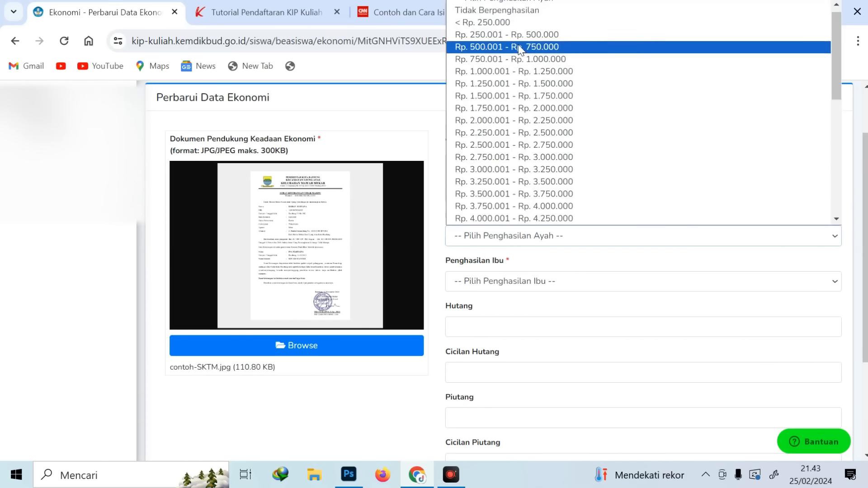
{"action": "left_click", "coordinate": [540, 59]}
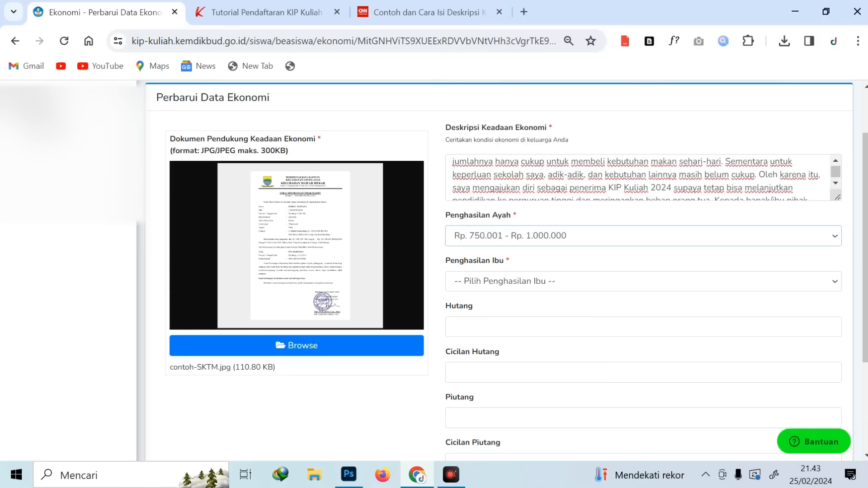
{"action": "left_click", "coordinate": [540, 281]}
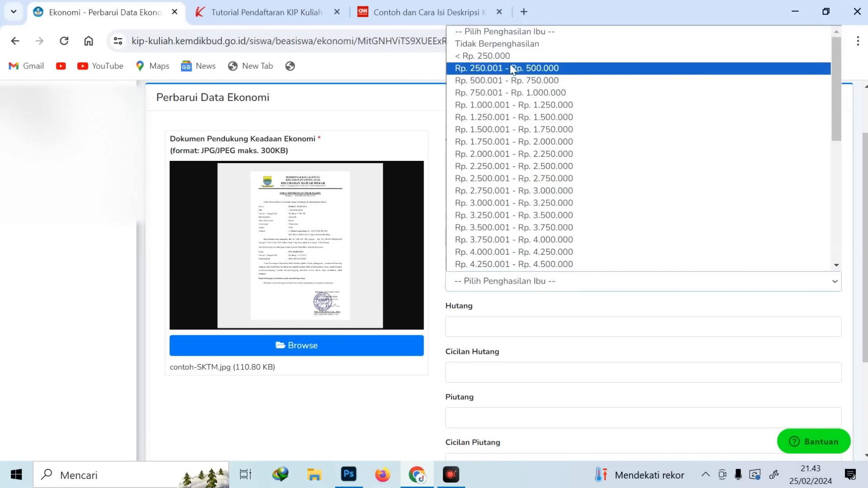
{"action": "left_click", "coordinate": [509, 43]}
Enter 0 for Hutang, its instalment, Piutang and Cicilan Piutang
{"action": "scroll", "coordinate": [547, 302], "scroll_direction": "down", "scroll_amount": 1}
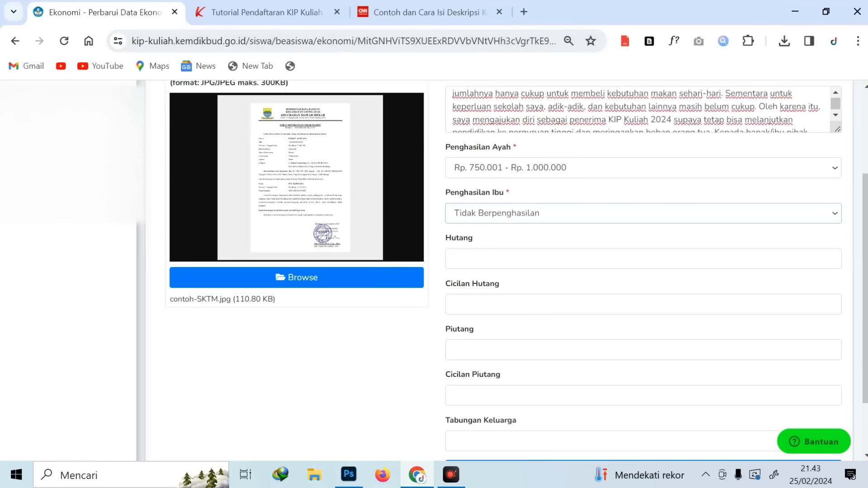
{"action": "left_click", "coordinate": [538, 259]}
{"action": "type", "text": "0"}
{"action": "left_click", "coordinate": [530, 303]}
{"action": "left_click", "coordinate": [518, 265]}
{"action": "type", "text": "0"}
{"action": "left_click", "coordinate": [516, 297]}
{"action": "left_click", "coordinate": [364, 355]}
{"action": "left_click", "coordinate": [458, 346]}
{"action": "scroll", "coordinate": [498, 375], "scroll_direction": "down", "scroll_amount": 1}
{"action": "left_click", "coordinate": [489, 326]}
Enter 50.000.000 as Tabungan Keluarga and save with Perbarui Data Ekonomi
{"action": "left_click", "coordinate": [448, 375]}
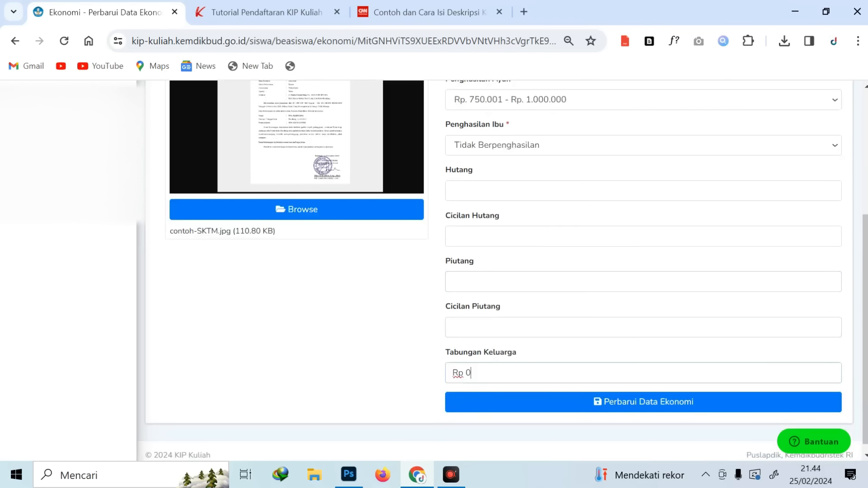
{"action": "type", "text": "50.000.000"}
{"action": "left_click", "coordinate": [655, 409]}
{"action": "scroll", "coordinate": [668, 334], "scroll_direction": "down", "scroll_amount": 5}
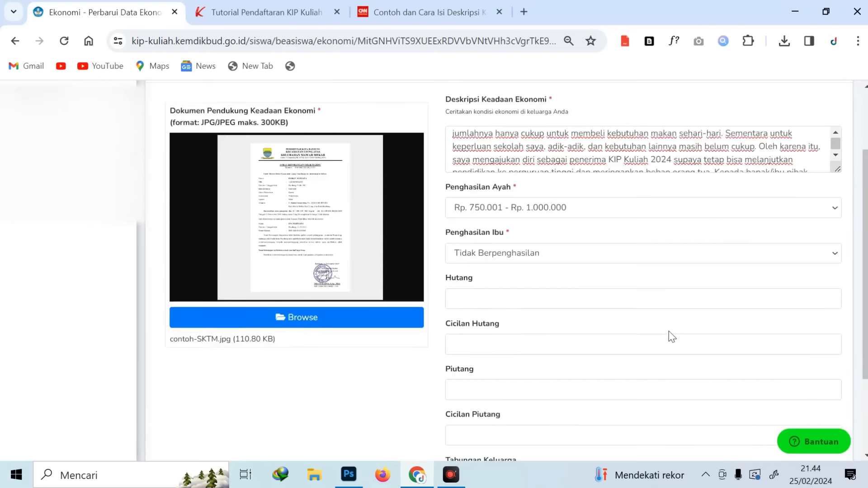
{"action": "left_click", "coordinate": [652, 397]}
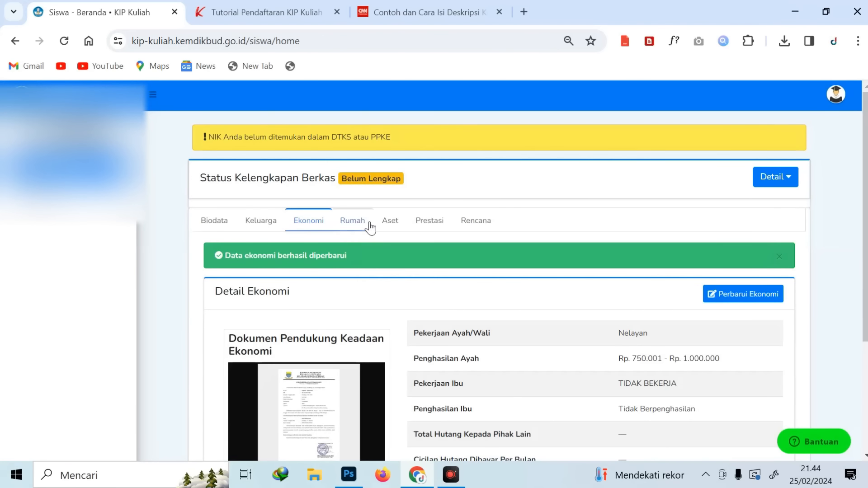
Open the house data edit form and attach the front-of-house photo
{"action": "left_click", "coordinate": [357, 226]}
{"action": "scroll", "coordinate": [595, 262], "scroll_direction": "down", "scroll_amount": 1}
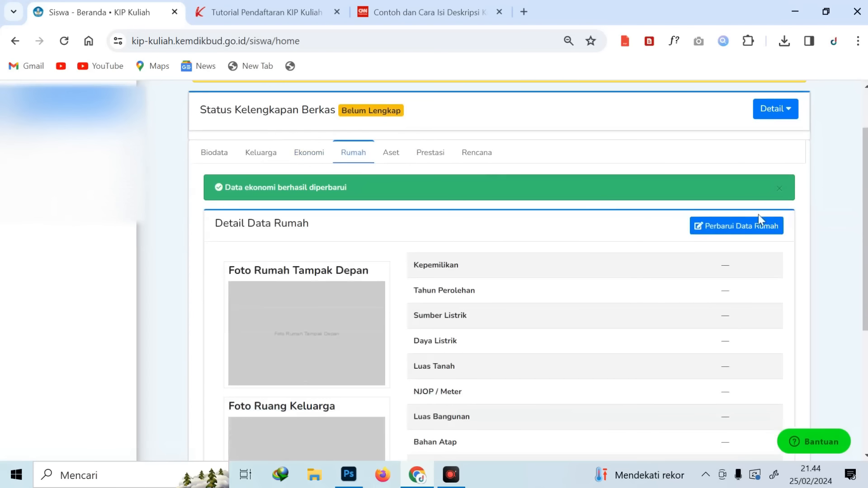
{"action": "left_click", "coordinate": [733, 226]}
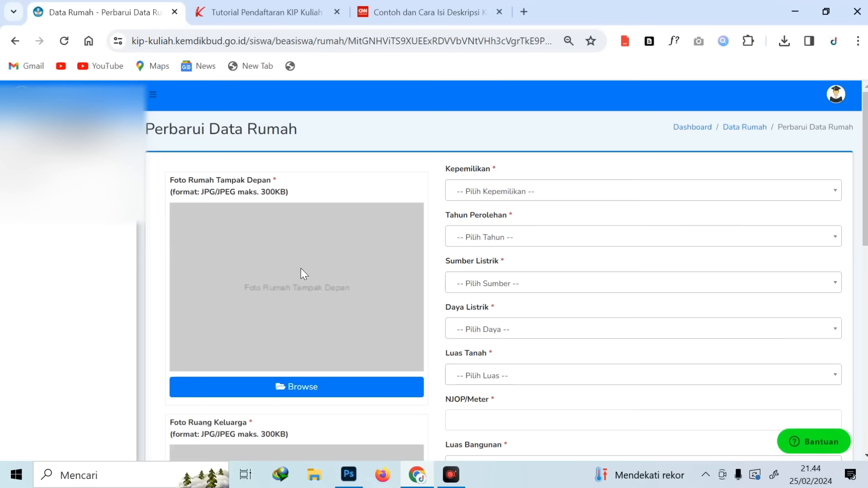
{"action": "left_click", "coordinate": [296, 389]}
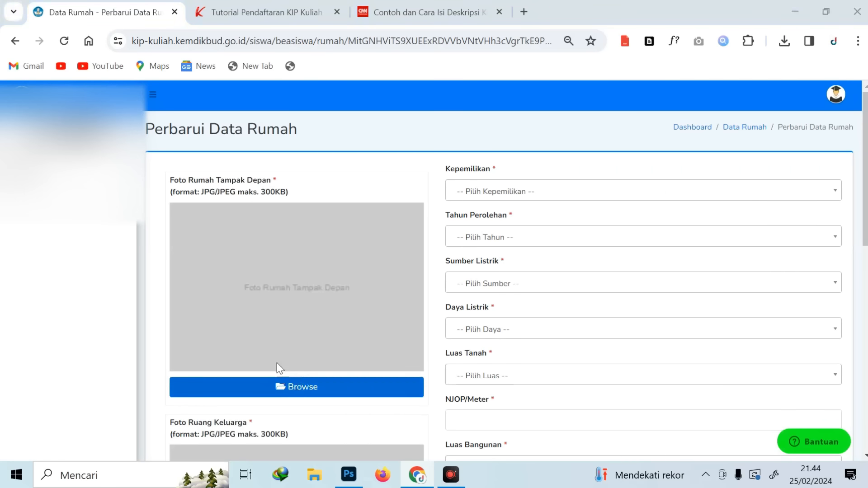
{"action": "double_click", "coordinate": [271, 343]}
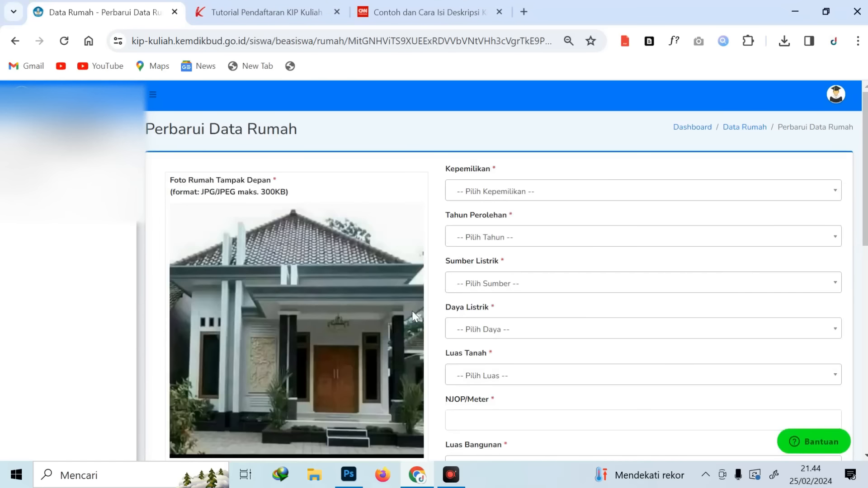
Attach 5e5b3aaabd6b1.jpg as the Foto Ruang Keluarga
{"action": "scroll", "coordinate": [409, 311], "scroll_direction": "down", "scroll_amount": 2}
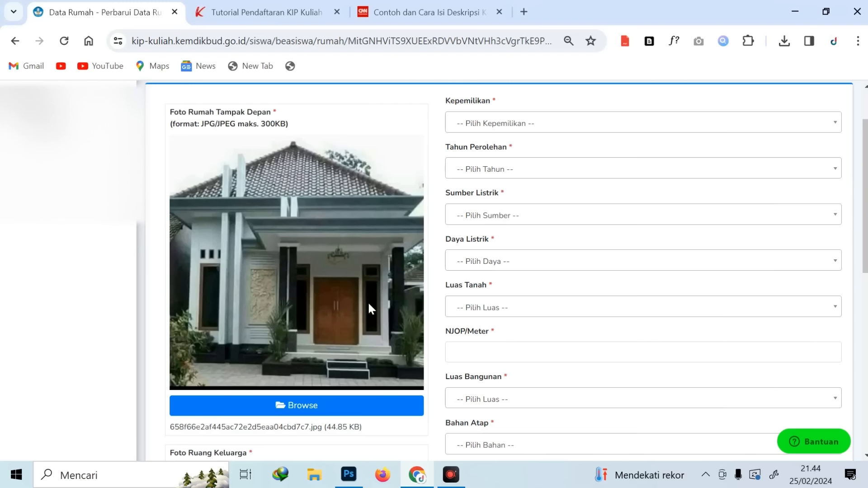
{"action": "scroll", "coordinate": [371, 309], "scroll_direction": "down", "scroll_amount": 8}
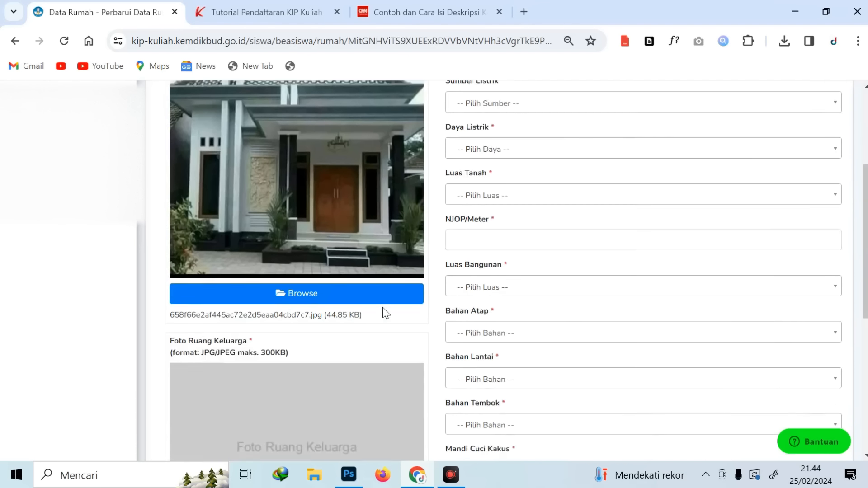
{"action": "left_click", "coordinate": [291, 320]}
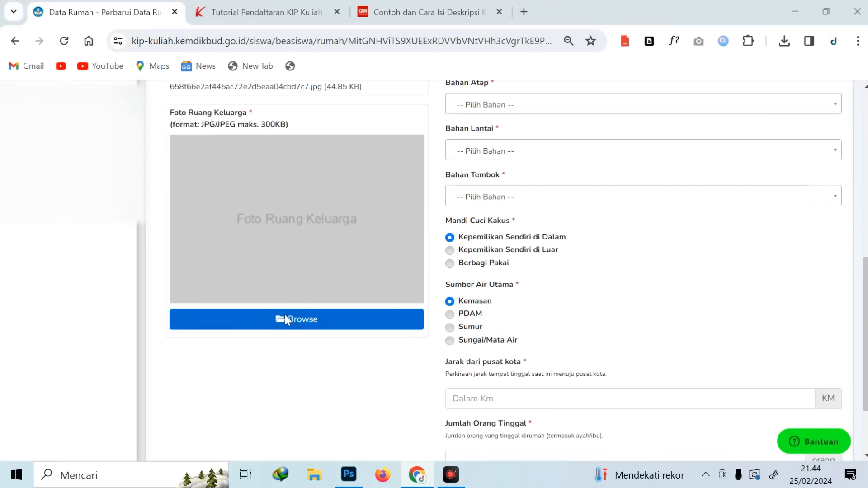
{"action": "double_click", "coordinate": [164, 279]}
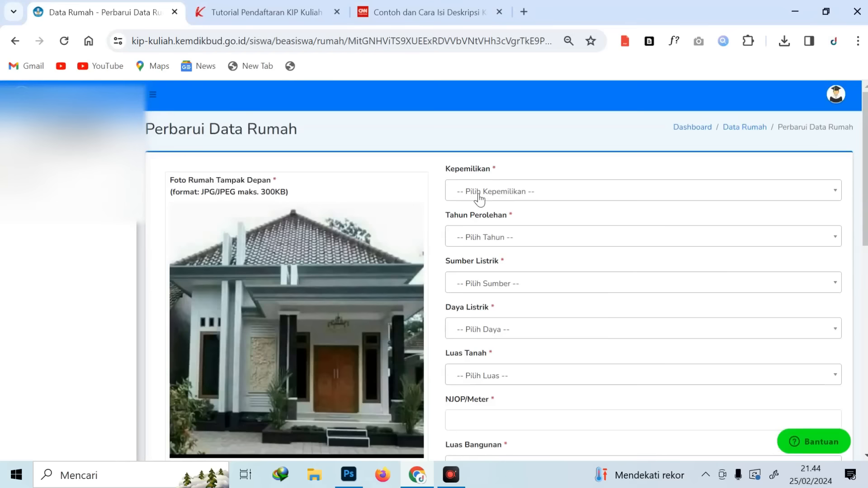
{"action": "left_click", "coordinate": [478, 194]}
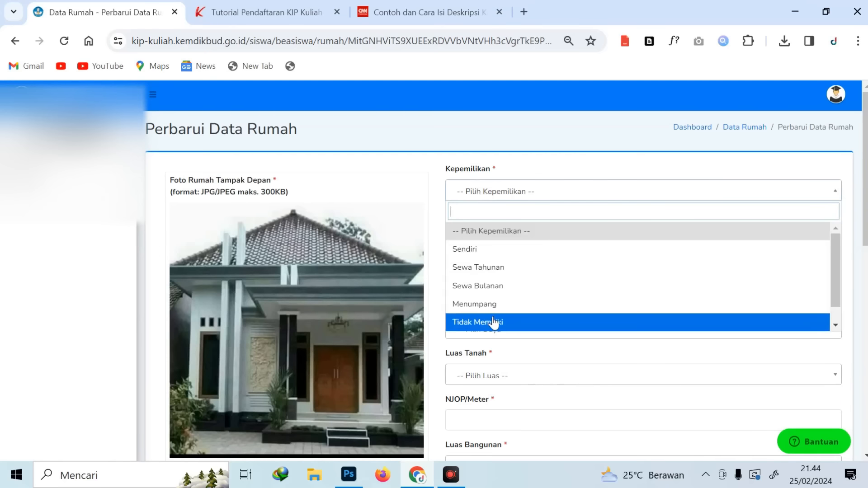
Set home ownership to Sendiri and search for 2020 as the acquisition year
{"action": "left_click", "coordinate": [480, 249]}
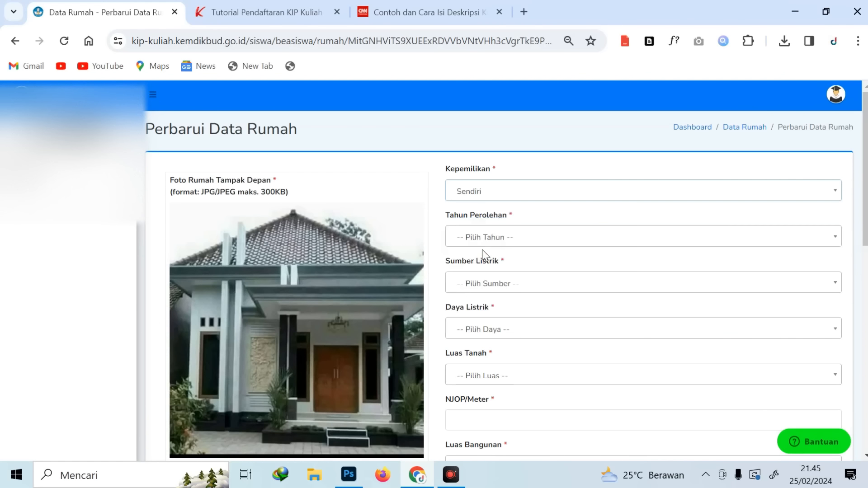
{"action": "left_click", "coordinate": [491, 192]}
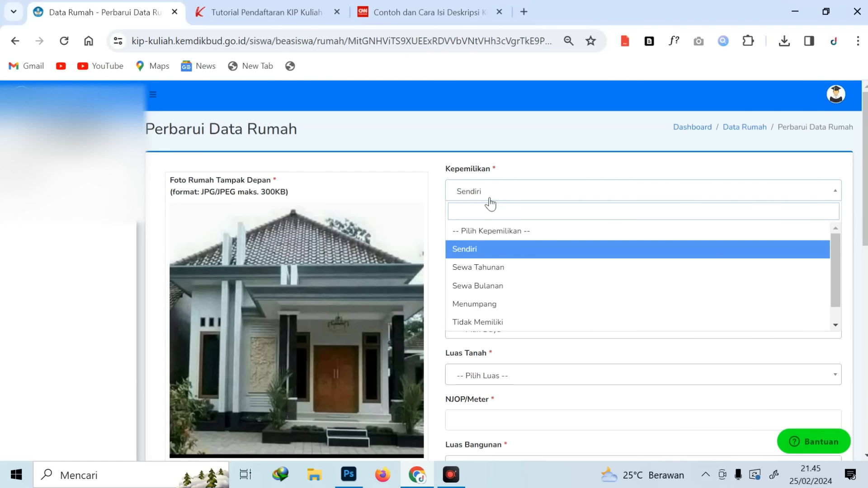
{"action": "left_click", "coordinate": [487, 304]}
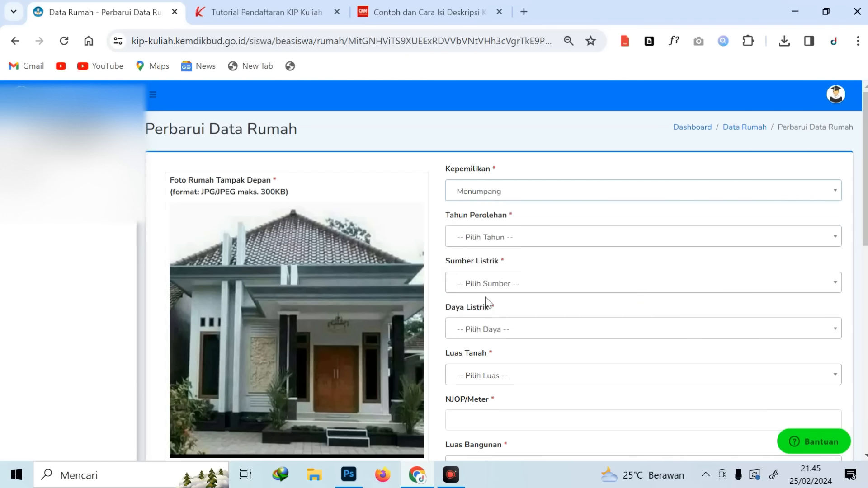
{"action": "left_click", "coordinate": [474, 238]}
{"action": "scroll", "coordinate": [504, 294], "scroll_direction": "down", "scroll_amount": 3}
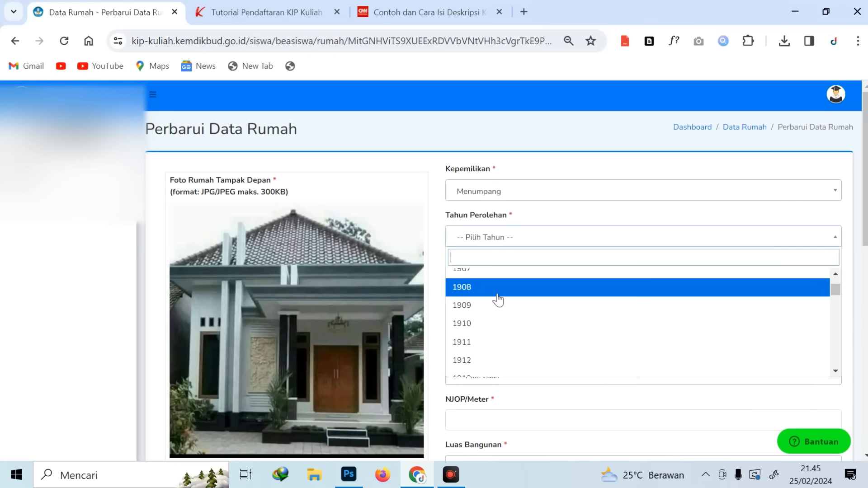
{"action": "scroll", "coordinate": [498, 299], "scroll_direction": "up", "scroll_amount": 3}
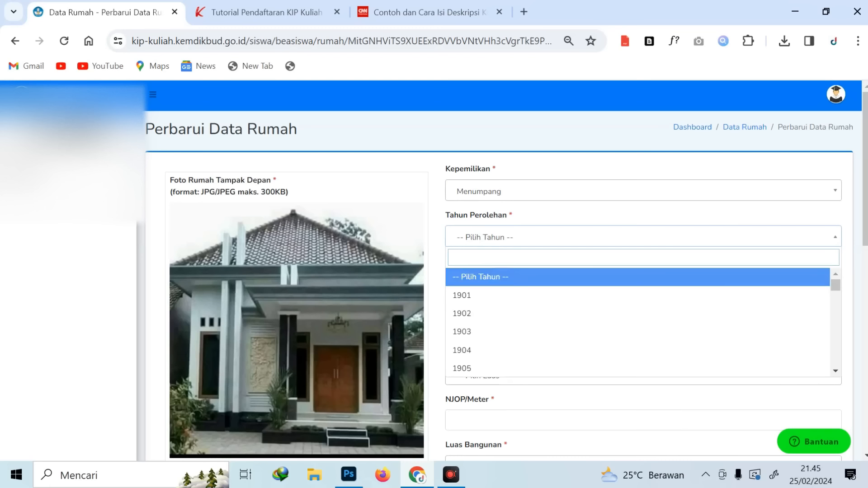
{"action": "type", "text": "22"}
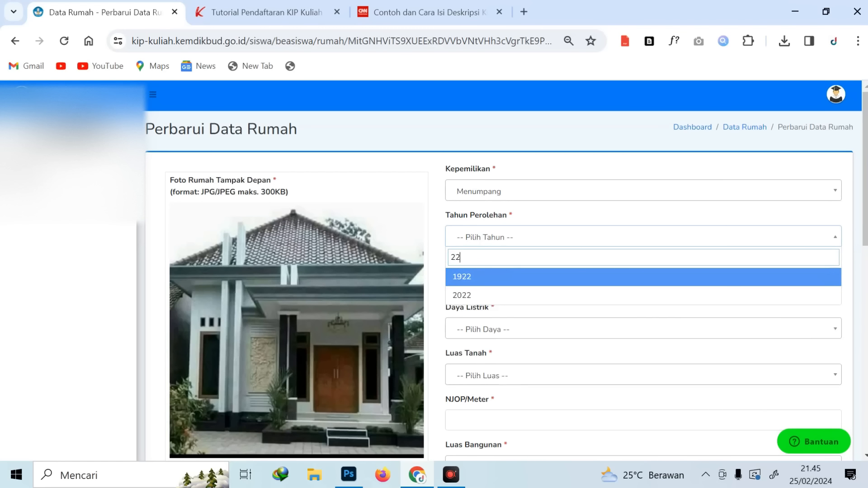
{"action": "key", "text": "BackSpace"}
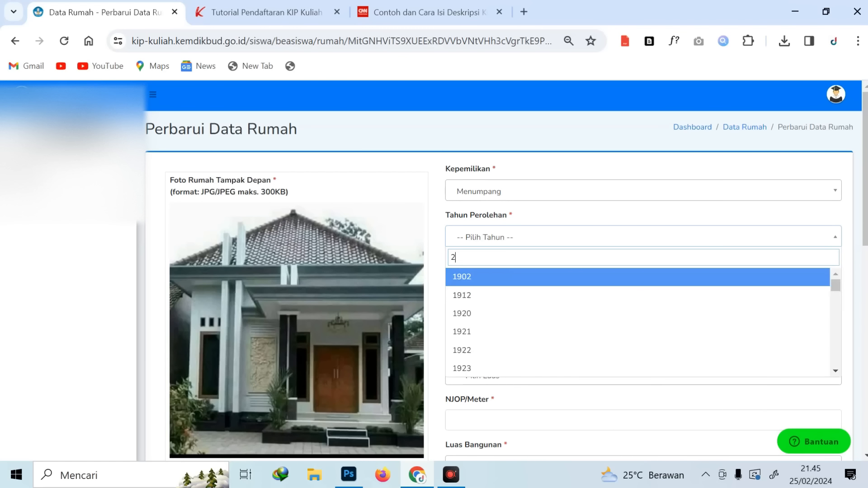
{"action": "type", "text": "020"}
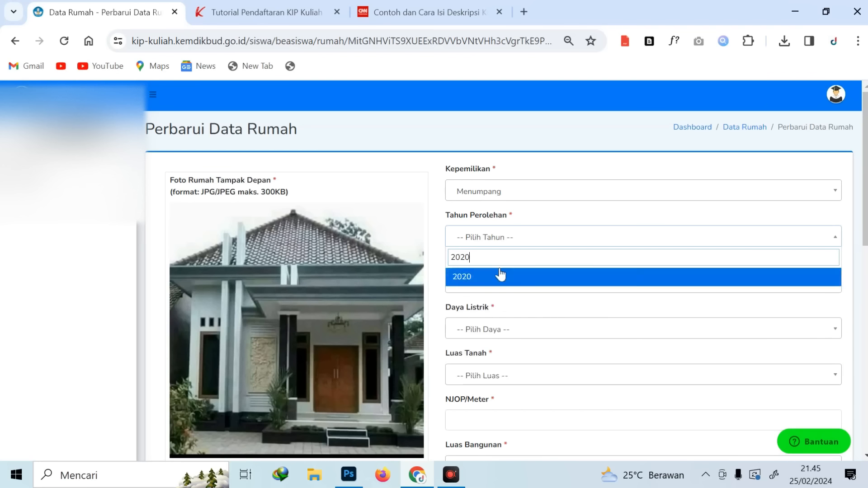
{"action": "left_click", "coordinate": [499, 275]}
Set the electricity source to PLN with 450 Watt power
{"action": "left_click", "coordinate": [503, 284]}
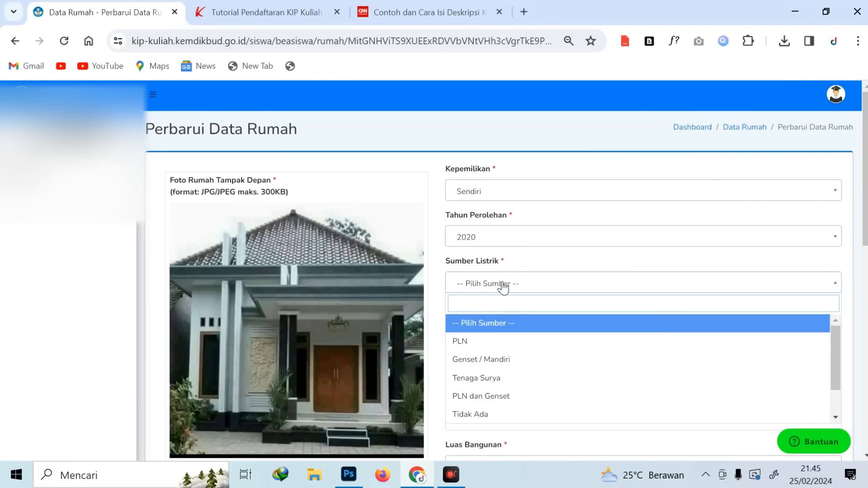
{"action": "left_click", "coordinate": [495, 343]}
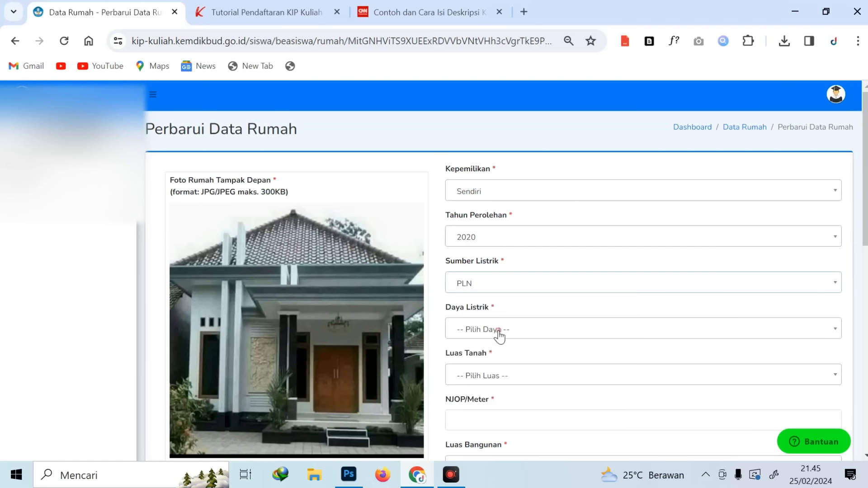
{"action": "left_click", "coordinate": [497, 330]}
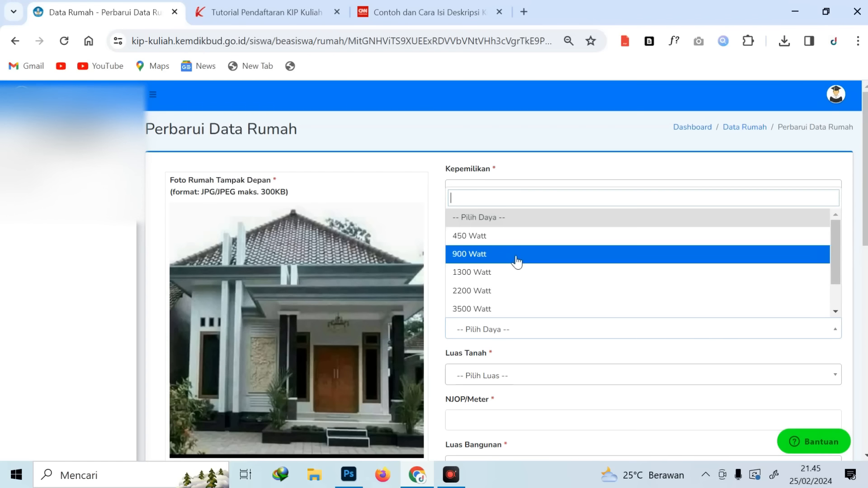
{"action": "left_click", "coordinate": [524, 244]}
Choose >200 M2 as the land area and enter 34000000 as the NJOP per metre
{"action": "scroll", "coordinate": [588, 257], "scroll_direction": "down", "scroll_amount": 3}
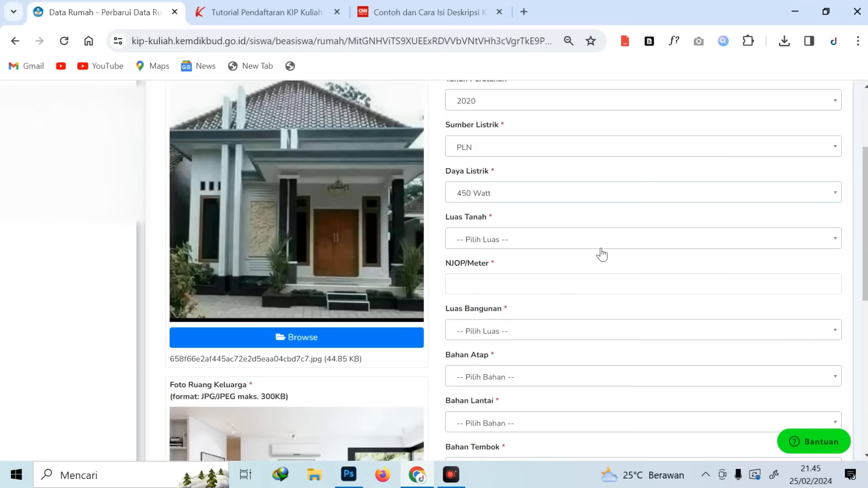
{"action": "left_click", "coordinate": [560, 248]}
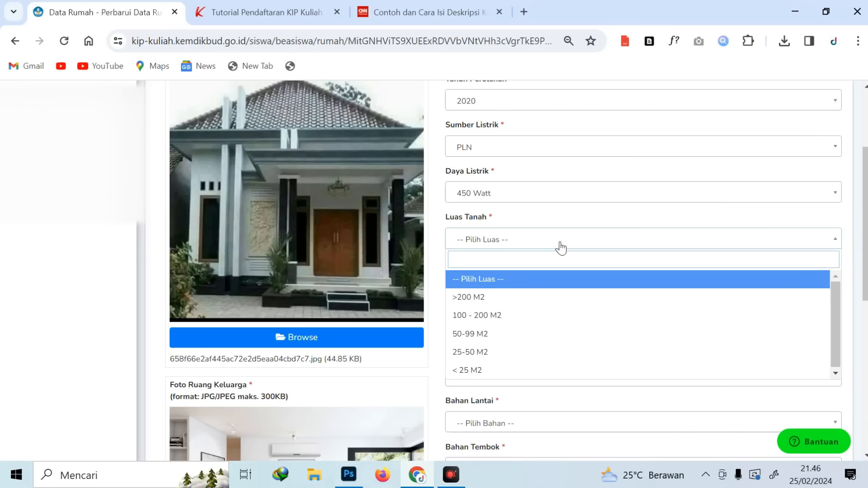
{"action": "left_click", "coordinate": [502, 298]}
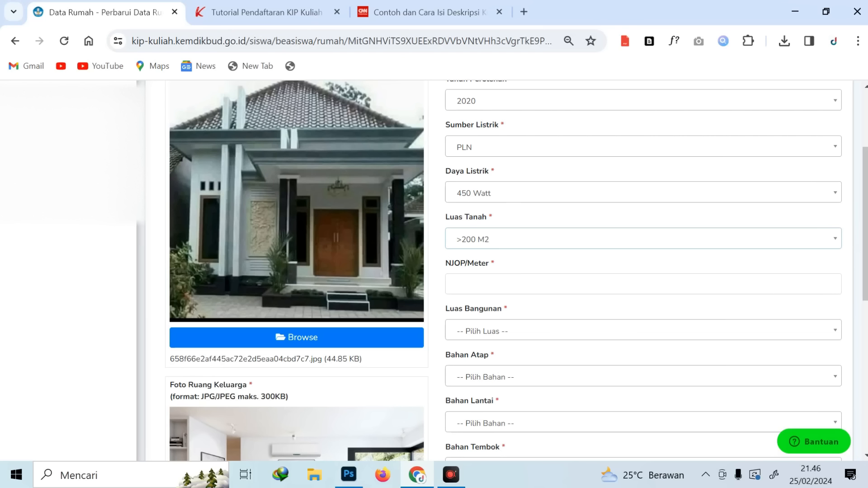
{"action": "left_click", "coordinate": [517, 280]}
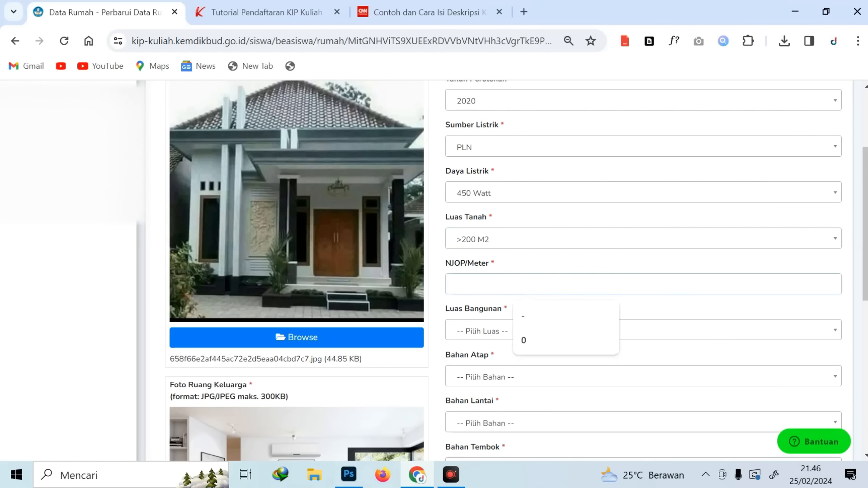
{"action": "type", "text": "3400"}
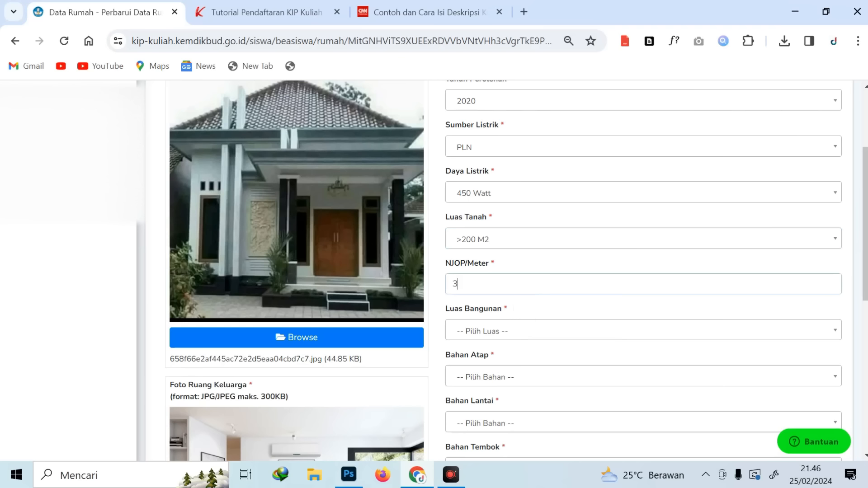
{"action": "type", "text": "000"}
Set building area 100 - 200 M2, Genting roof, Tanah floor and Kayu walls
{"action": "left_click", "coordinate": [509, 335]}
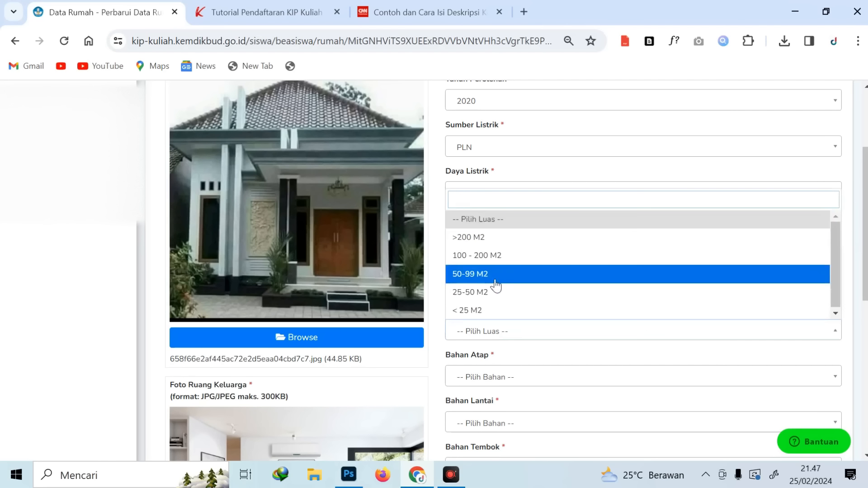
{"action": "left_click", "coordinate": [496, 263]}
{"action": "scroll", "coordinate": [511, 298], "scroll_direction": "down", "scroll_amount": 1}
{"action": "left_click", "coordinate": [515, 310]}
{"action": "scroll", "coordinate": [508, 328], "scroll_direction": "down", "scroll_amount": 1}
{"action": "left_click", "coordinate": [508, 329]}
{"action": "left_click", "coordinate": [508, 293]}
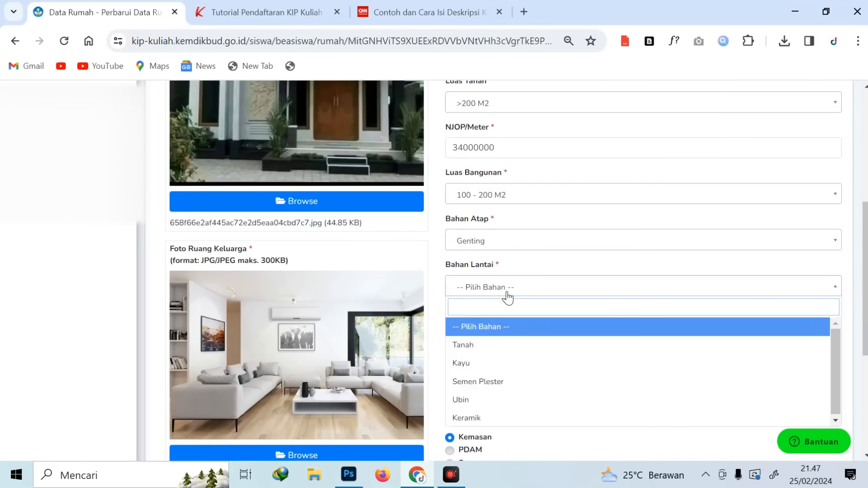
{"action": "left_click", "coordinate": [497, 345]}
{"action": "left_click", "coordinate": [504, 333]}
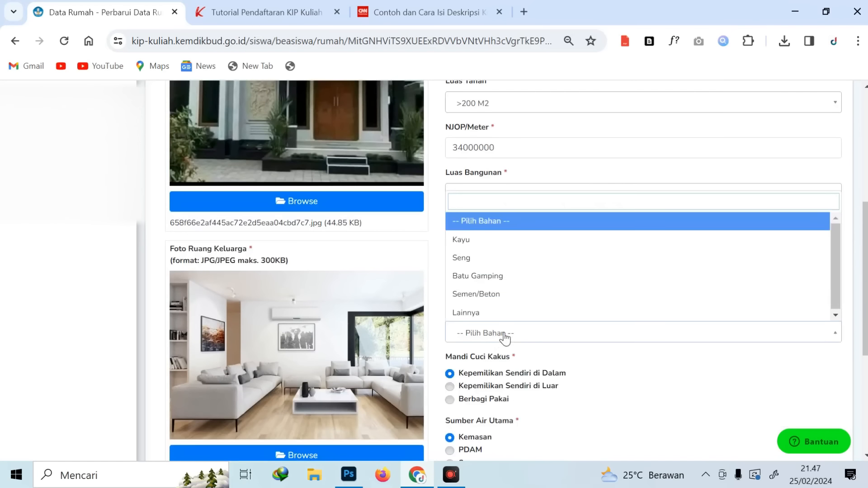
{"action": "left_click", "coordinate": [493, 244]}
Set Sumur as water source, 5 km distance to the city centre and 4 occupants
{"action": "scroll", "coordinate": [545, 315], "scroll_direction": "down", "scroll_amount": 1}
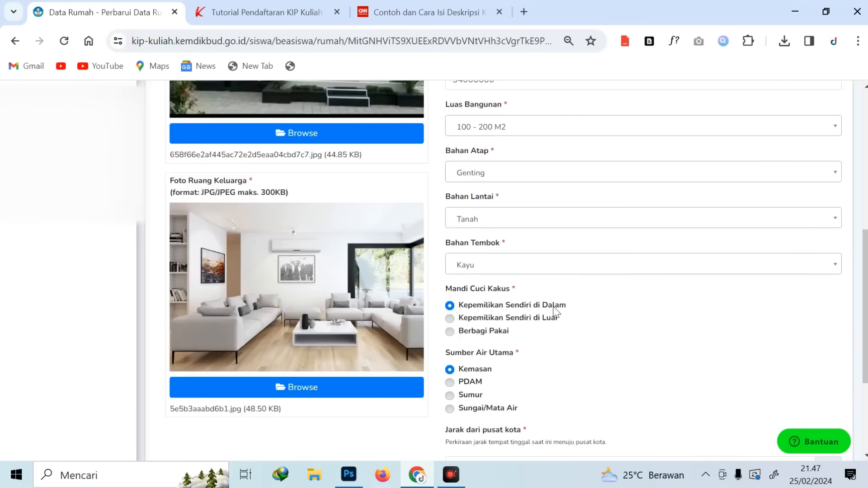
{"action": "scroll", "coordinate": [540, 318], "scroll_direction": "down", "scroll_amount": 3}
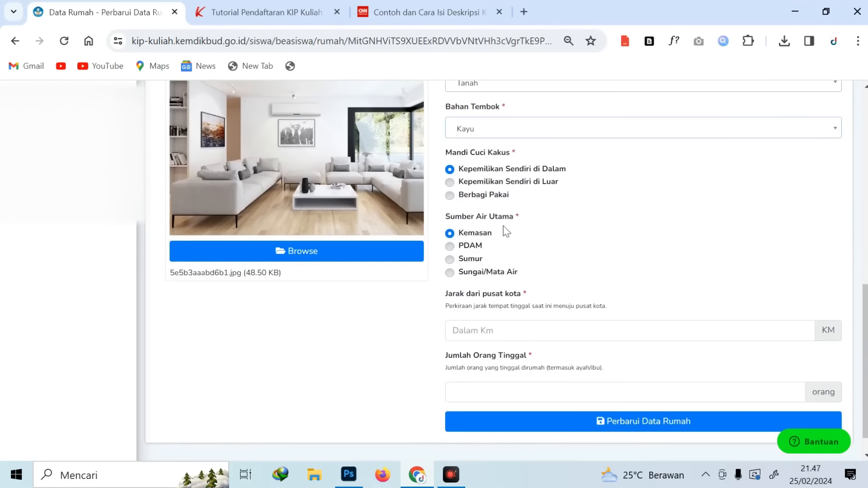
{"action": "left_click", "coordinate": [474, 259]}
{"action": "left_click", "coordinate": [598, 331]}
{"action": "left_click", "coordinate": [598, 354]}
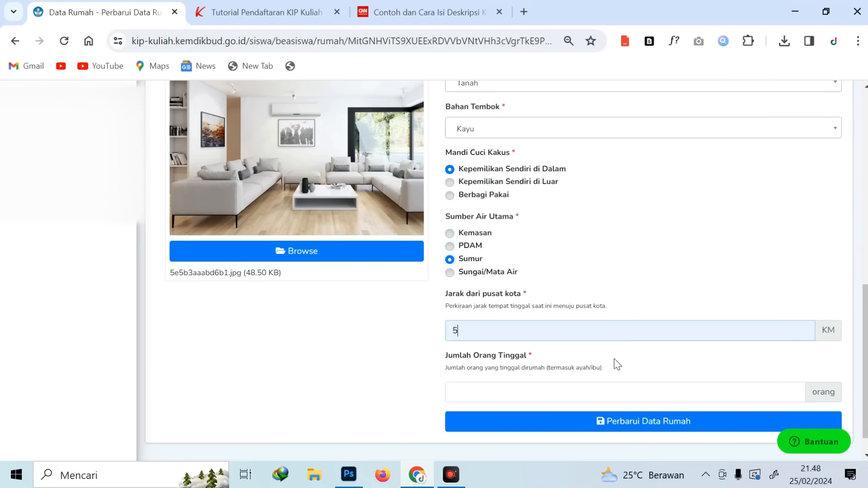
{"action": "left_click", "coordinate": [604, 391]}
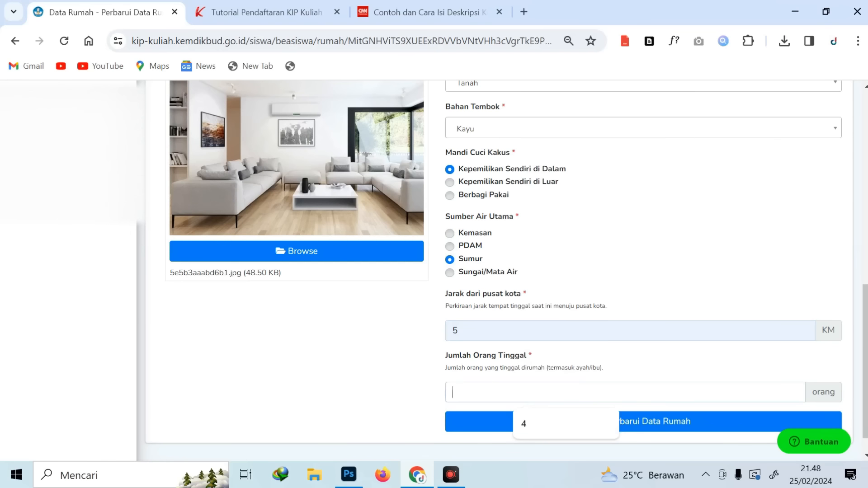
{"action": "left_click", "coordinate": [535, 425]}
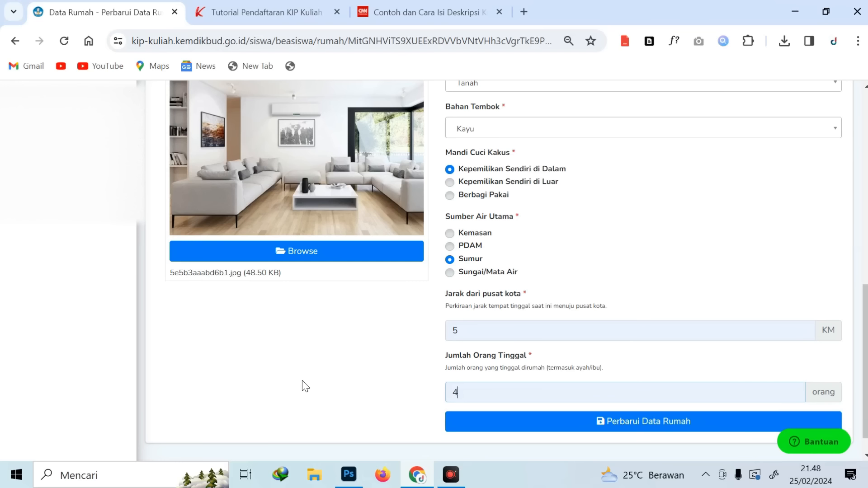
Save the house data with Perbarui Data Rumah
{"action": "left_click", "coordinate": [303, 386]}
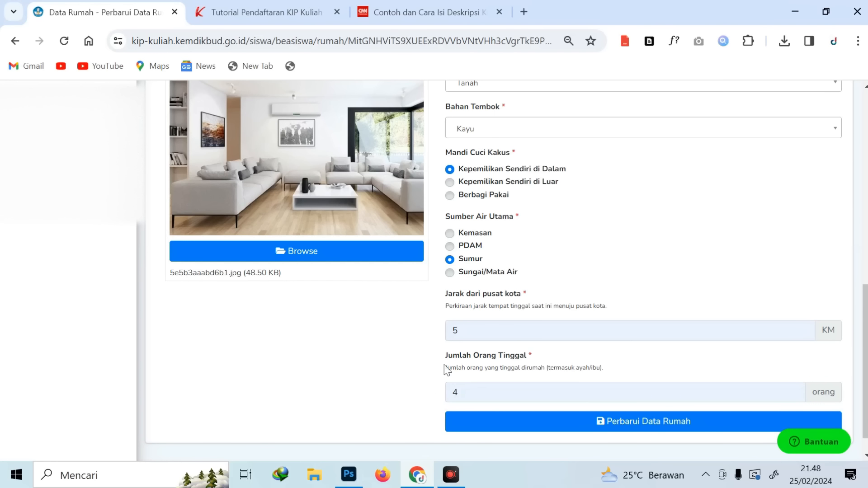
{"action": "left_click_drag", "start_coordinate": [447, 359], "coordinate": [507, 358]}
{"action": "left_click", "coordinate": [570, 362]}
{"action": "left_click", "coordinate": [631, 430]}
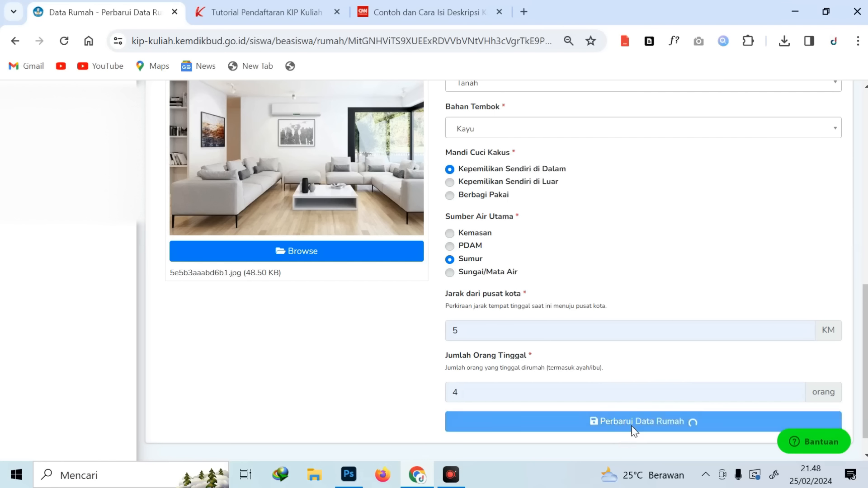
In the Aset section, add a new asset named Sepeda Motor with brand Ninja
{"action": "left_click", "coordinate": [390, 232]}
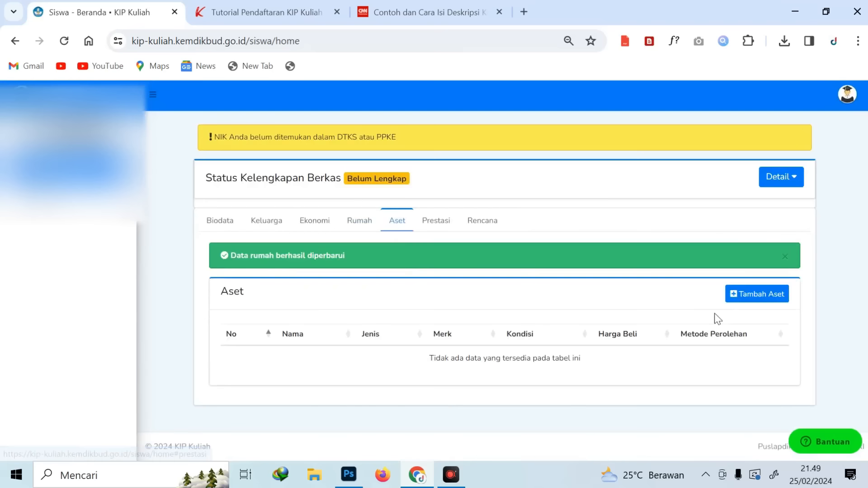
{"action": "left_click", "coordinate": [761, 296]}
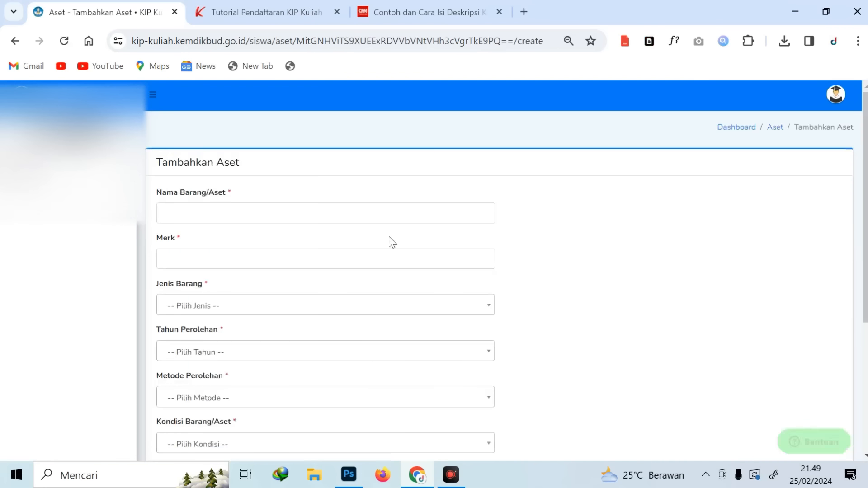
{"action": "left_click", "coordinate": [280, 213]}
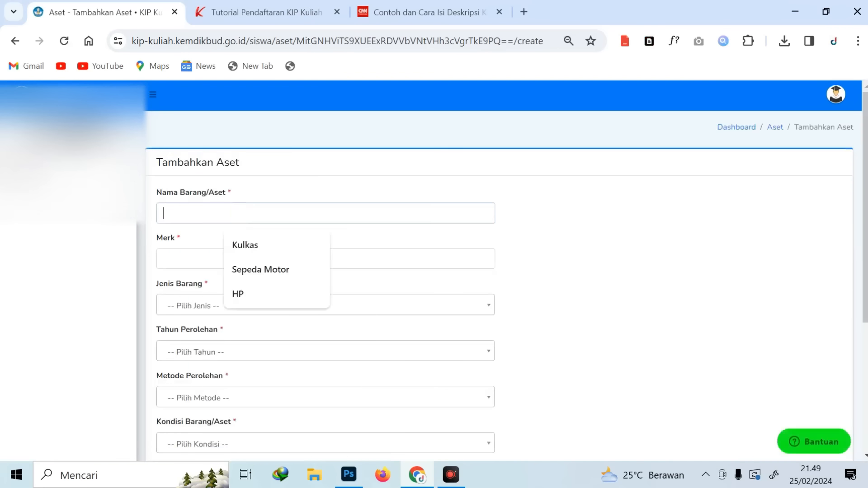
{"action": "left_click", "coordinate": [288, 271]}
{"action": "left_click", "coordinate": [269, 261]}
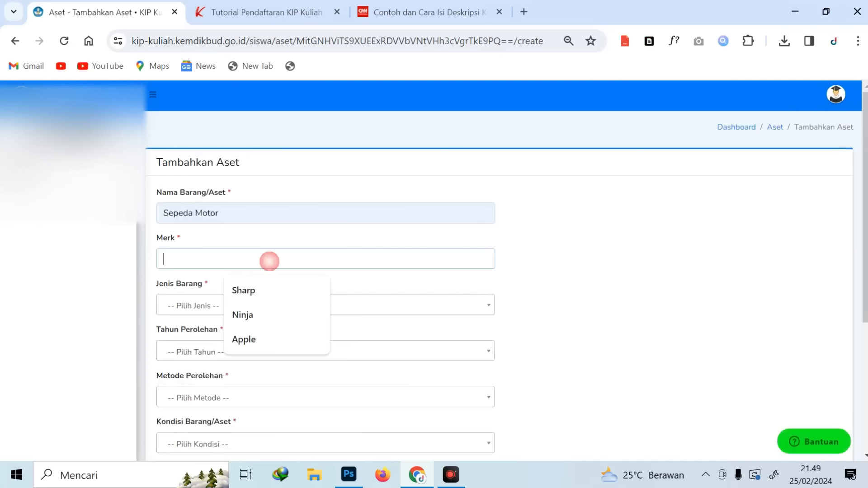
{"action": "left_click", "coordinate": [266, 315]}
Set the asset to Transportasi, acquired 2021 by Membeli Tunai, condition Berfungsi
{"action": "left_click", "coordinate": [256, 312]}
{"action": "scroll", "coordinate": [232, 389], "scroll_direction": "down", "scroll_amount": 2}
{"action": "scroll", "coordinate": [237, 383], "scroll_direction": "up", "scroll_amount": 2}
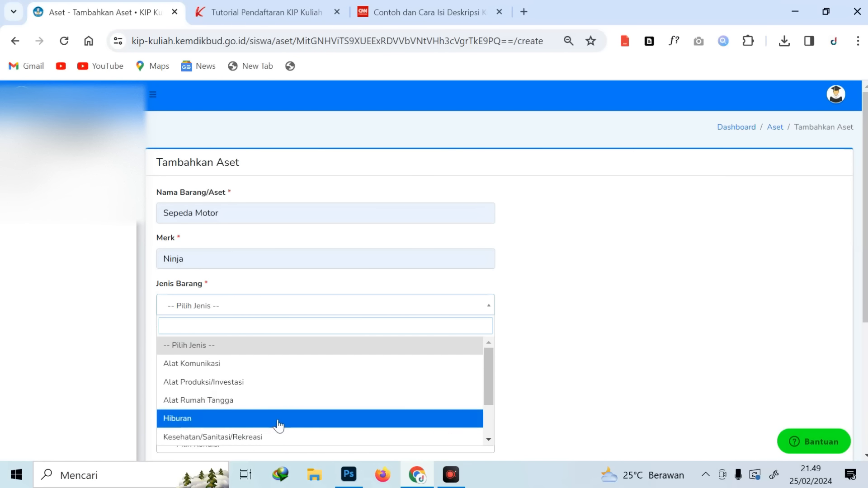
{"action": "scroll", "coordinate": [278, 425], "scroll_direction": "down", "scroll_amount": 2}
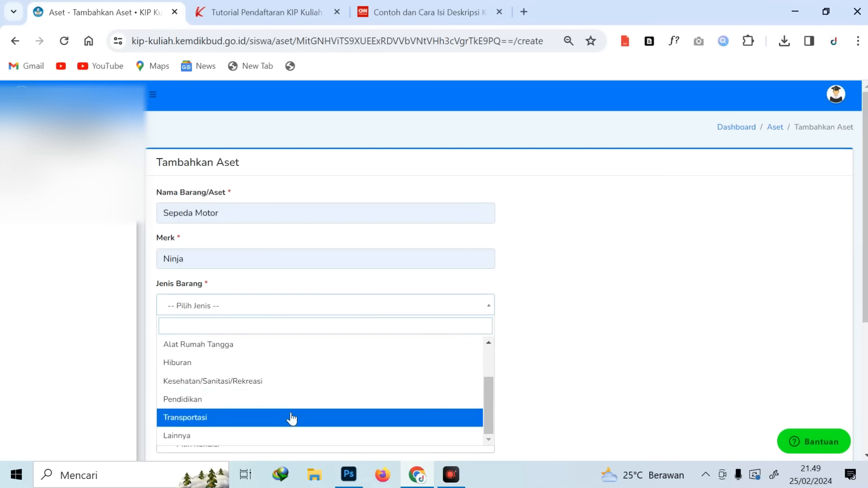
{"action": "left_click", "coordinate": [291, 419]}
{"action": "scroll", "coordinate": [317, 330], "scroll_direction": "down", "scroll_amount": 1}
{"action": "left_click", "coordinate": [209, 283]}
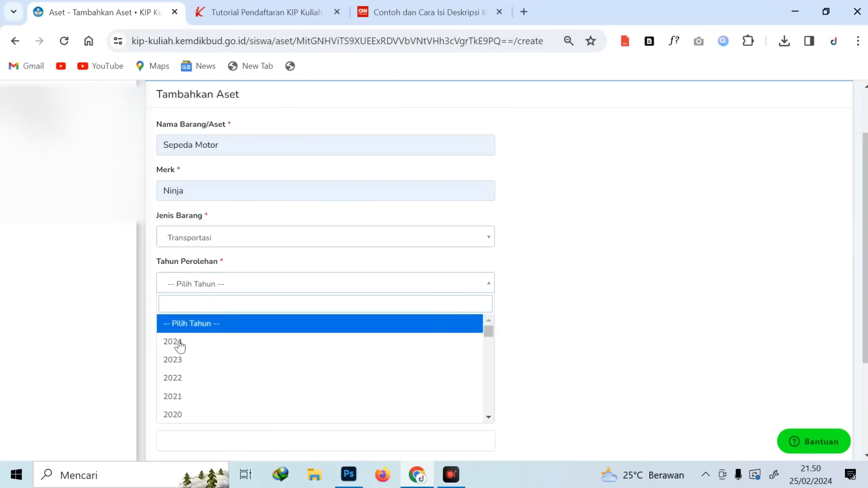
{"action": "left_click", "coordinate": [187, 400]}
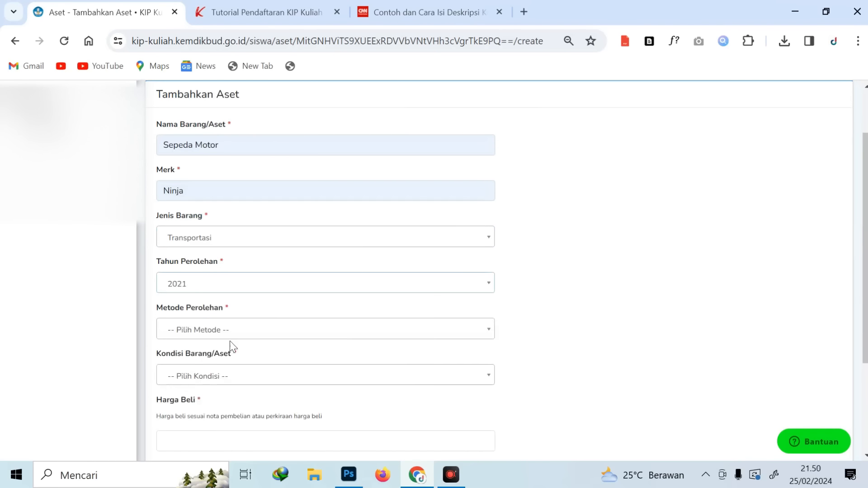
{"action": "left_click", "coordinate": [236, 334]}
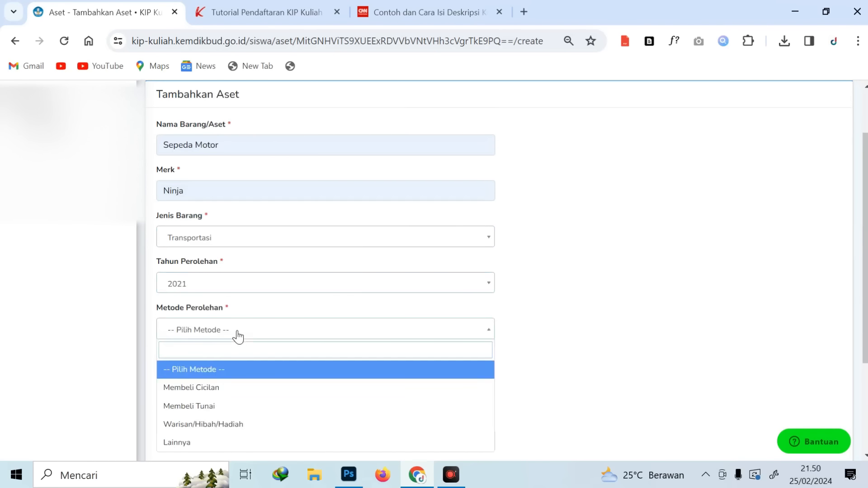
{"action": "left_click", "coordinate": [232, 409]}
{"action": "left_click", "coordinate": [229, 378]}
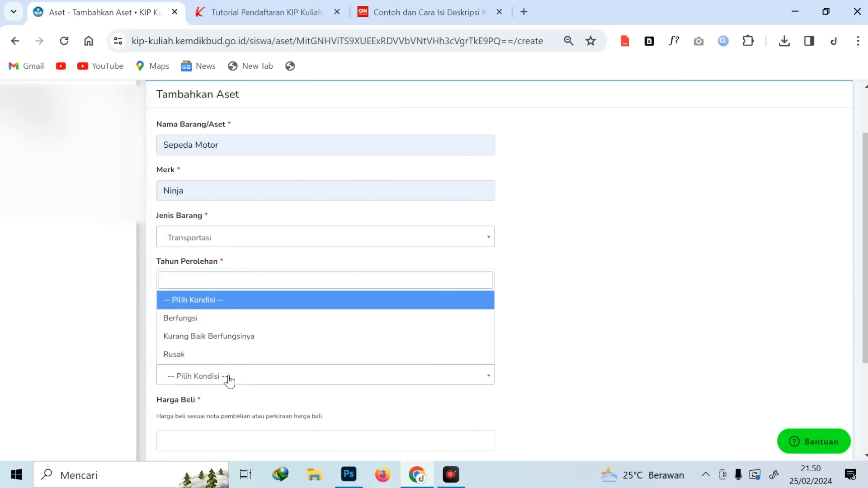
{"action": "left_click", "coordinate": [204, 325]}
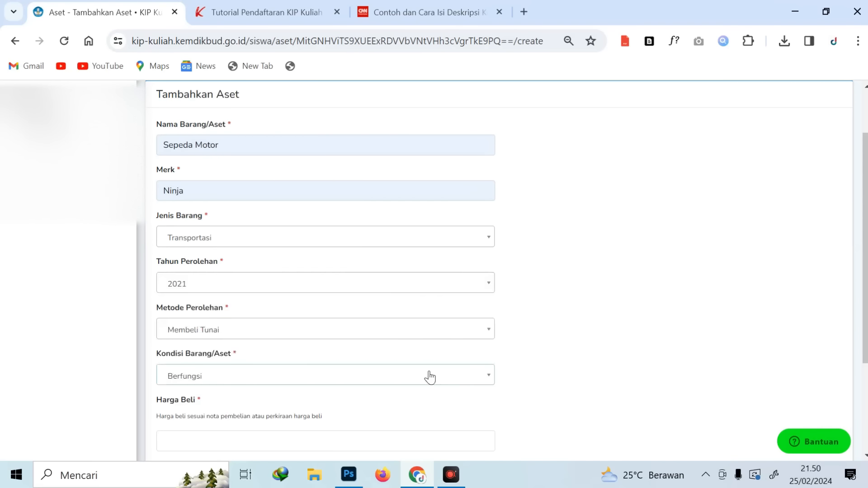
Enter purchase price 60000000 and resale price 25000000
{"action": "scroll", "coordinate": [427, 376], "scroll_direction": "down", "scroll_amount": 3}
{"action": "left_click", "coordinate": [320, 306]}
{"action": "type", "text": "60000000"}
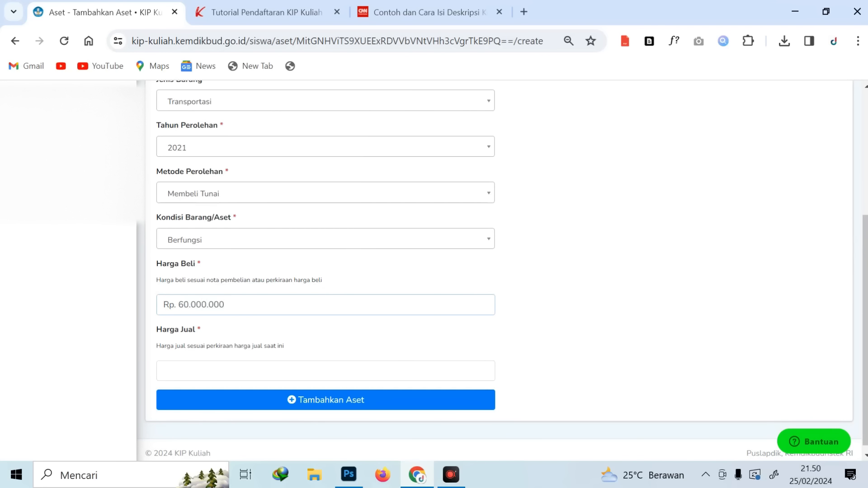
{"action": "left_click", "coordinate": [219, 365]}
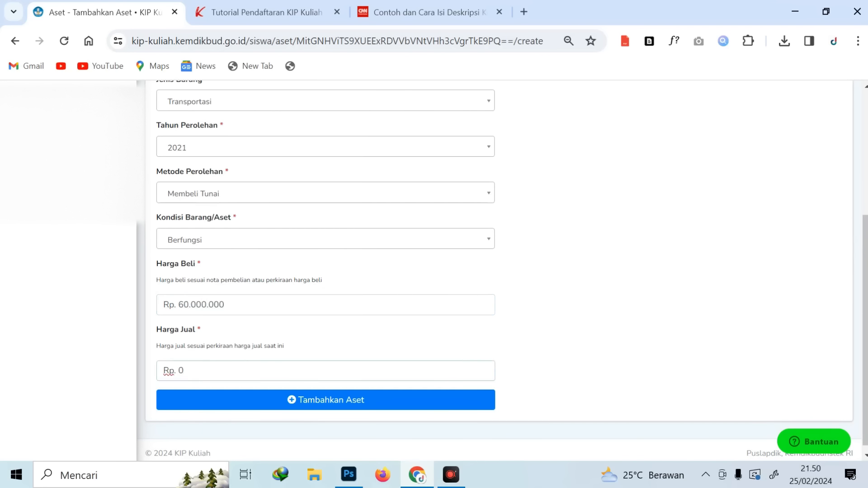
{"action": "type", "text": "250000.000"}
Save the Sepeda Motor asset, then start a new achievement in the Prestasi section
{"action": "left_click", "coordinate": [266, 406]}
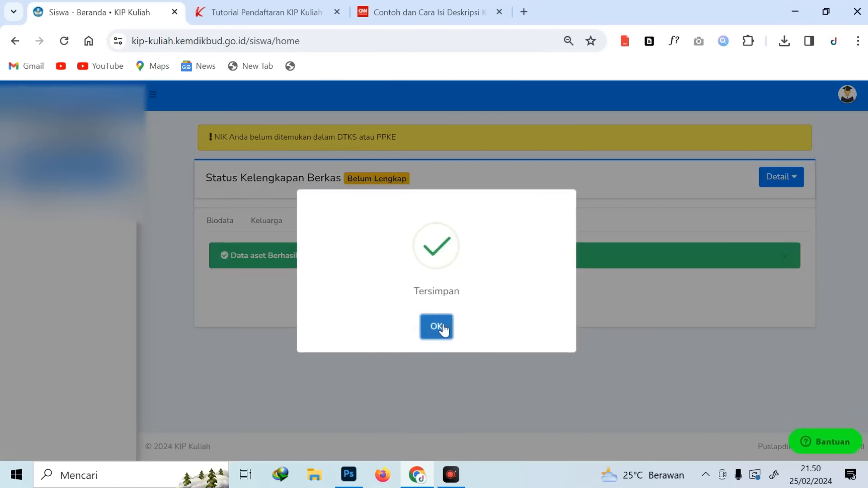
{"action": "left_click", "coordinate": [439, 327]}
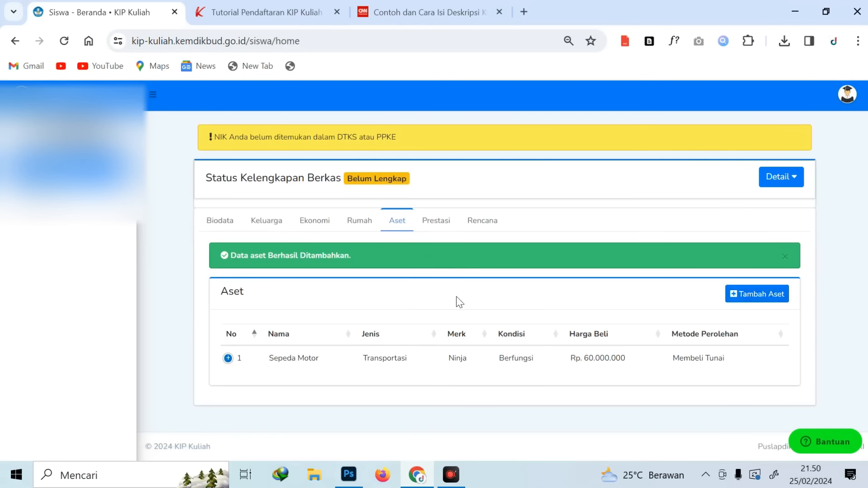
{"action": "left_click", "coordinate": [433, 228]}
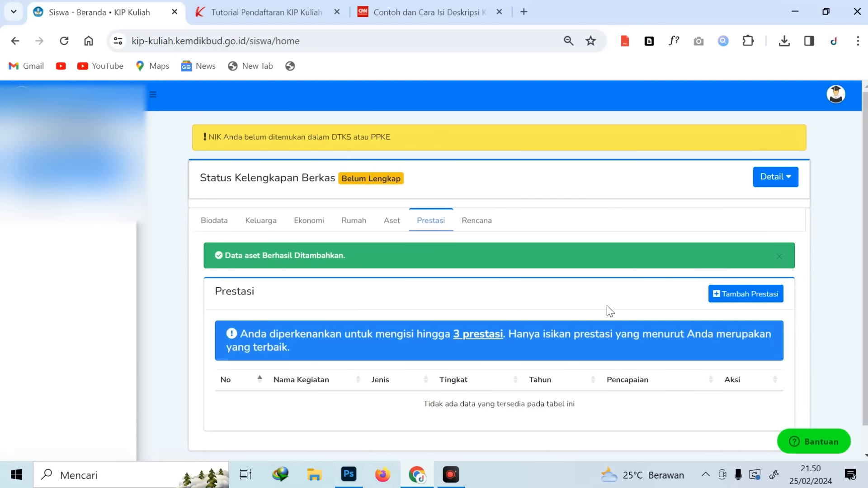
{"action": "left_click", "coordinate": [737, 295]}
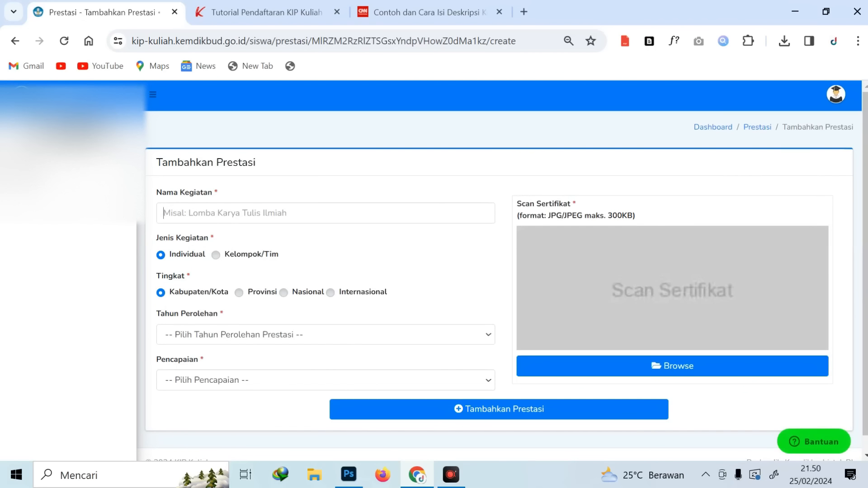
Browse the achievement year and level lists without filling anything, then return to the Dashboard
{"action": "left_click", "coordinate": [308, 200]}
{"action": "left_click", "coordinate": [284, 338]}
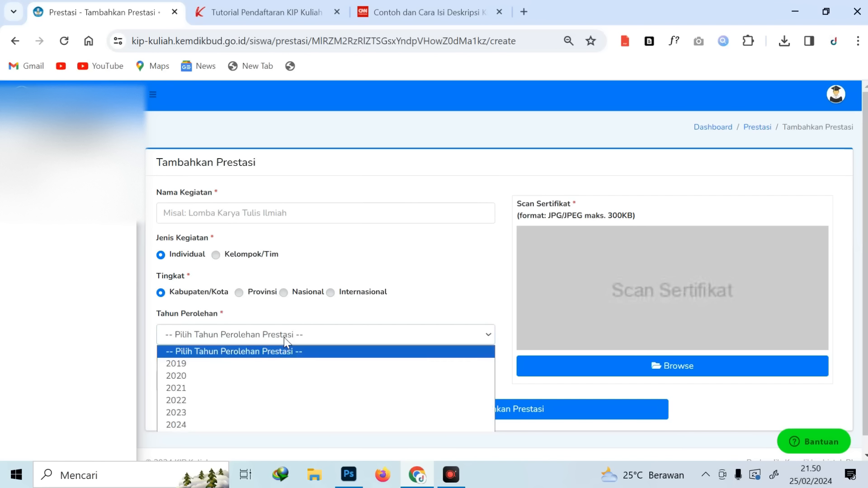
{"action": "left_click", "coordinate": [384, 318]}
{"action": "left_click", "coordinate": [218, 387]}
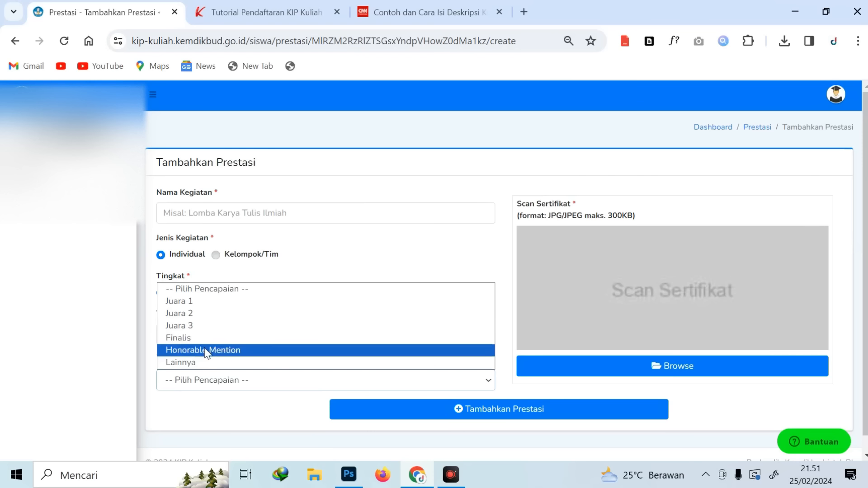
{"action": "left_click", "coordinate": [360, 237]}
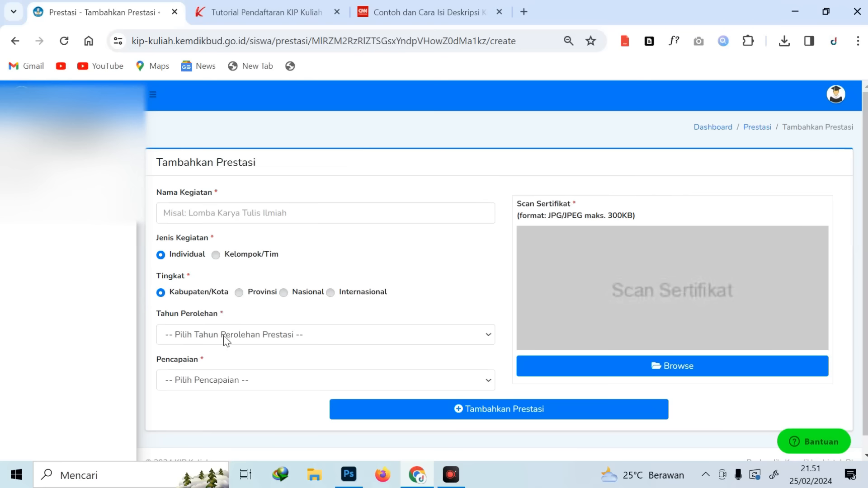
{"action": "left_click", "coordinate": [222, 380]}
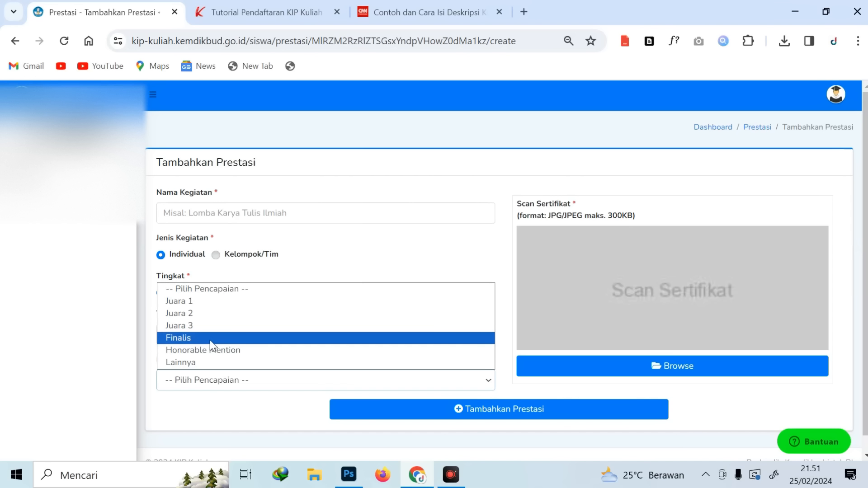
{"action": "left_click", "coordinate": [397, 265]}
{"action": "left_click", "coordinate": [726, 128]}
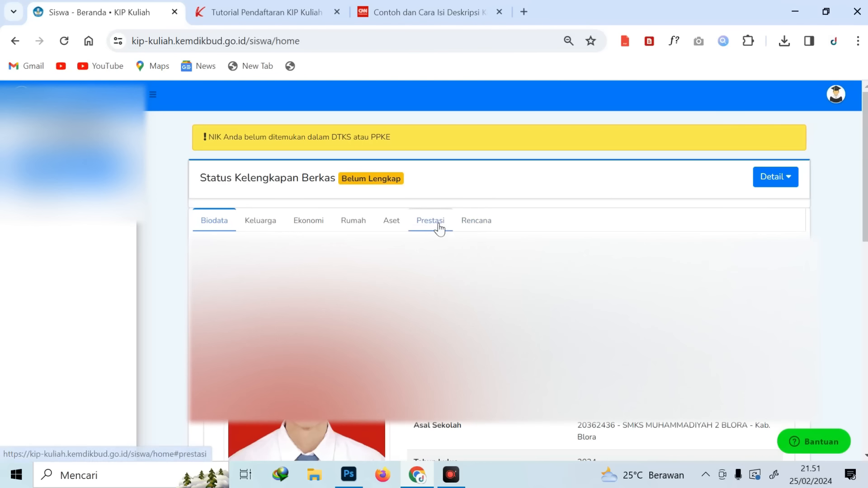
Edit the study plan with Kos/Sewa lodging and family support Ya
{"action": "left_click", "coordinate": [440, 227]}
{"action": "left_click", "coordinate": [481, 230]}
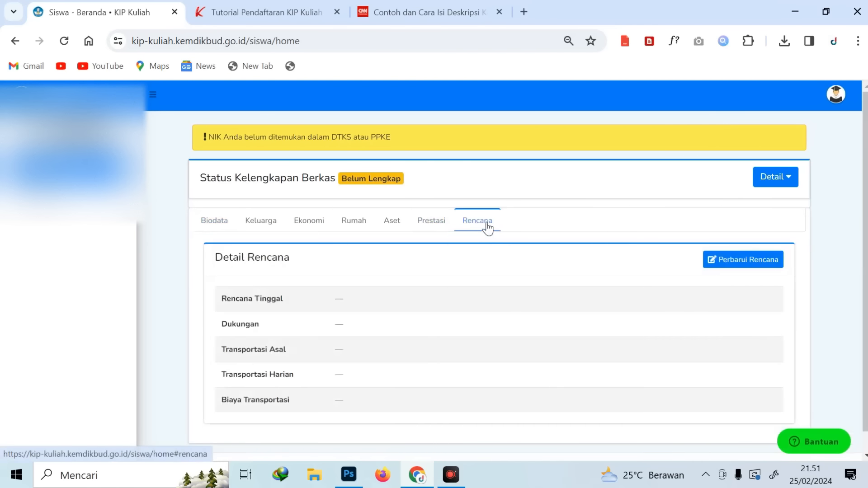
{"action": "left_click", "coordinate": [761, 264]}
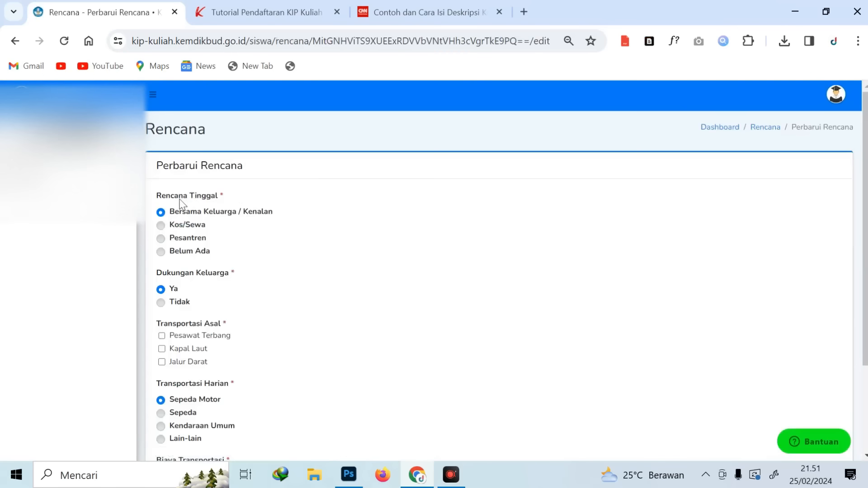
{"action": "left_click", "coordinate": [197, 226]}
{"action": "left_click", "coordinate": [199, 240]}
{"action": "left_click", "coordinate": [190, 228]}
{"action": "left_click", "coordinate": [182, 306]}
{"action": "left_click", "coordinate": [167, 286]}
{"action": "left_click", "coordinate": [160, 290]}
Select Jalur Darat and Pesawat Terbang as travel modes and Lain-lain for daily transport
{"action": "left_click", "coordinate": [182, 368]}
{"action": "left_click", "coordinate": [183, 362]}
{"action": "left_click", "coordinate": [219, 338]}
{"action": "scroll", "coordinate": [351, 349], "scroll_direction": "down", "scroll_amount": 1}
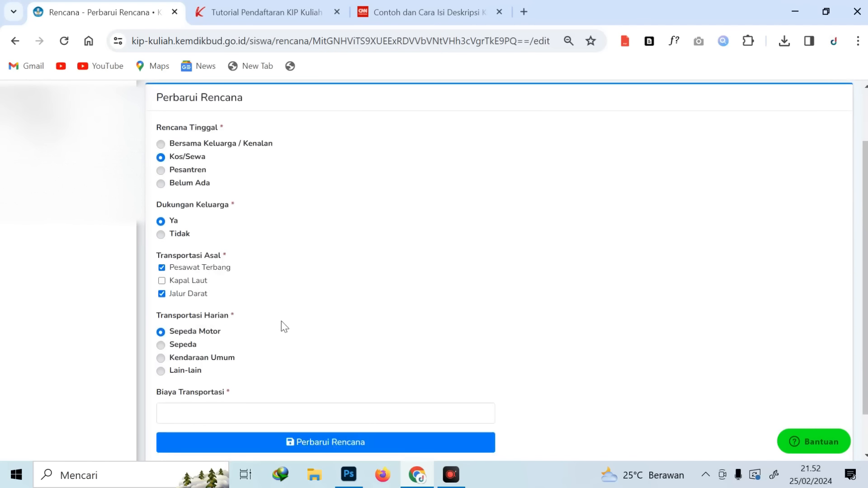
{"action": "left_click", "coordinate": [181, 358]}
{"action": "left_click", "coordinate": [187, 375]}
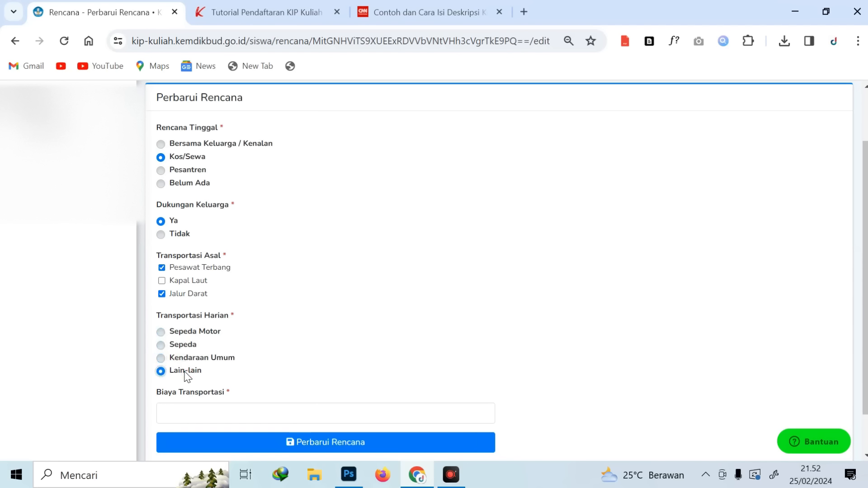
{"action": "left_click", "coordinate": [223, 358]}
{"action": "left_click", "coordinate": [187, 373]}
Enter a transport cost of 300000 and save the plan with Perbarui Rencana
{"action": "left_click", "coordinate": [190, 414]}
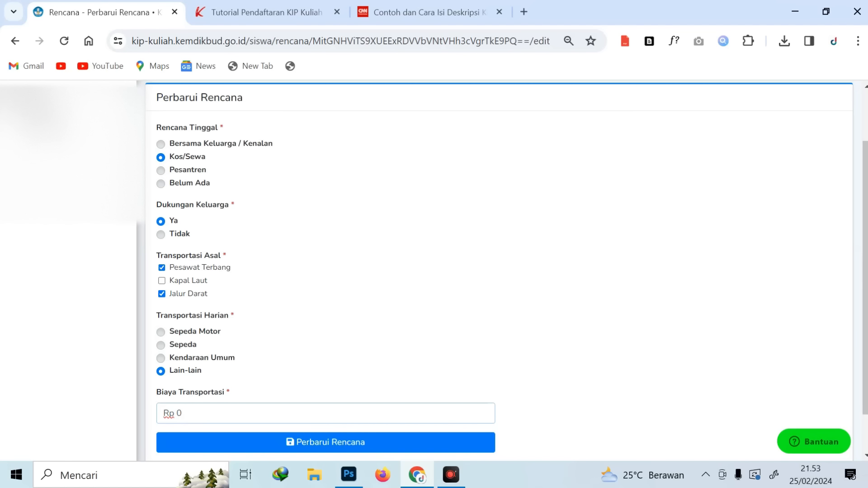
{"action": "type", "text": "300000"}
{"action": "left_click", "coordinate": [380, 441]}
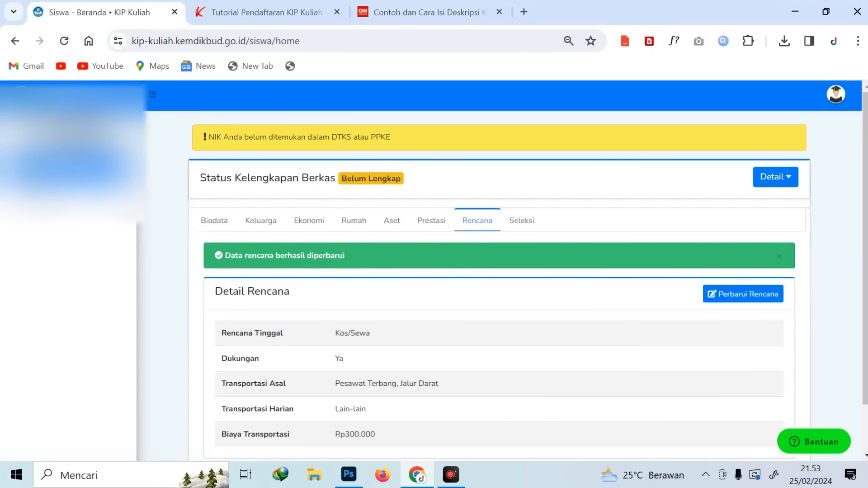
In the Seleksi section, start SNBP registration with DAFTARKAN SELEKSI
{"action": "left_click", "coordinate": [522, 222]}
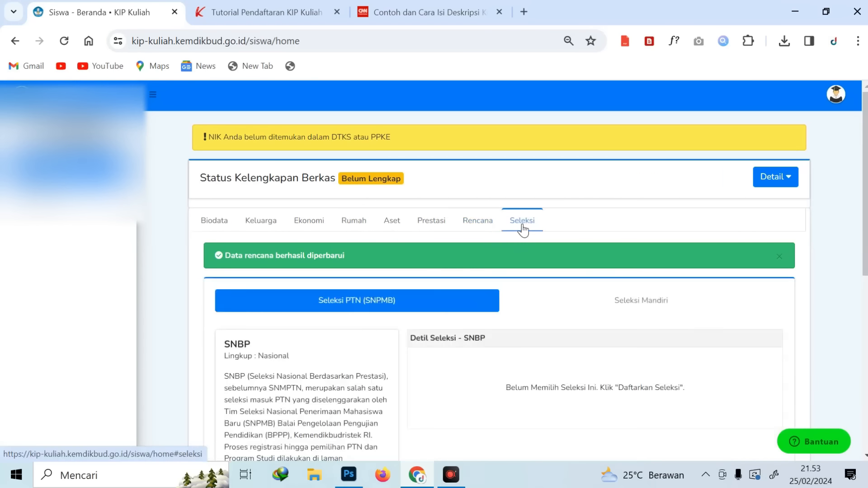
{"action": "scroll", "coordinate": [549, 249], "scroll_direction": "down", "scroll_amount": 3}
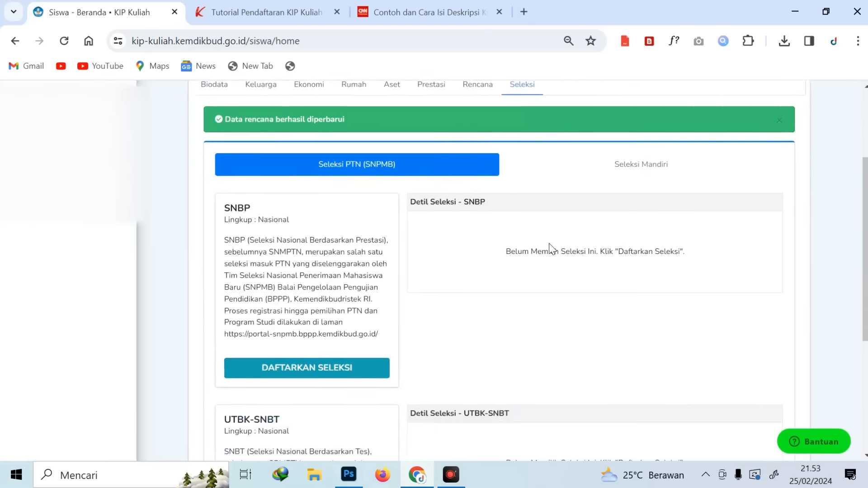
{"action": "left_click", "coordinate": [301, 371]}
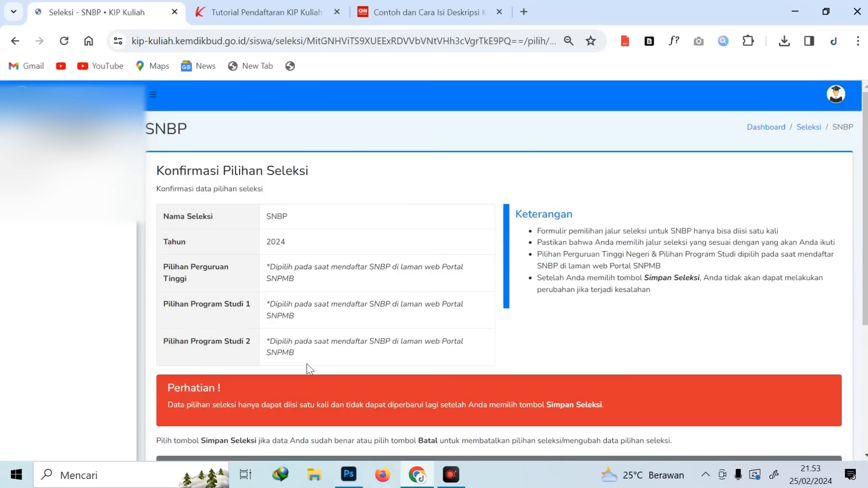
Tick the Pakta Integritas agreement and save the SNBP selection with Simpan Seleksi
{"action": "left_click_drag", "start_coordinate": [269, 267], "coordinate": [342, 297]}
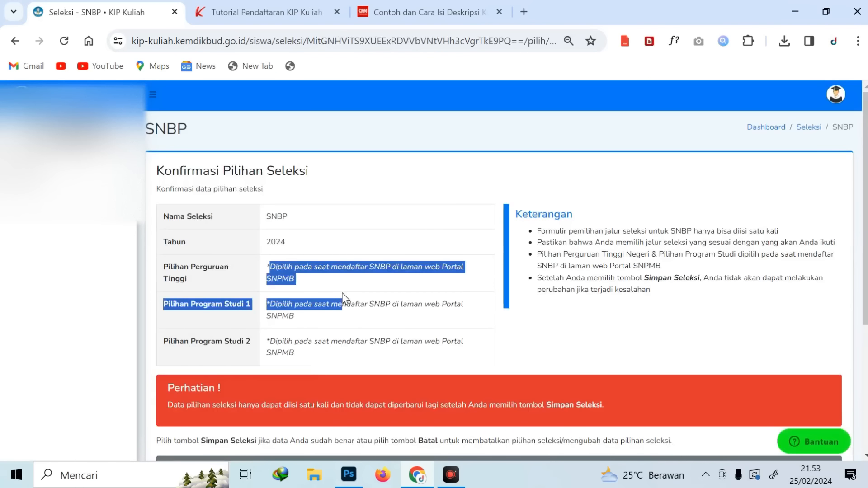
{"action": "left_click", "coordinate": [334, 314]}
{"action": "scroll", "coordinate": [365, 303], "scroll_direction": "down", "scroll_amount": 5}
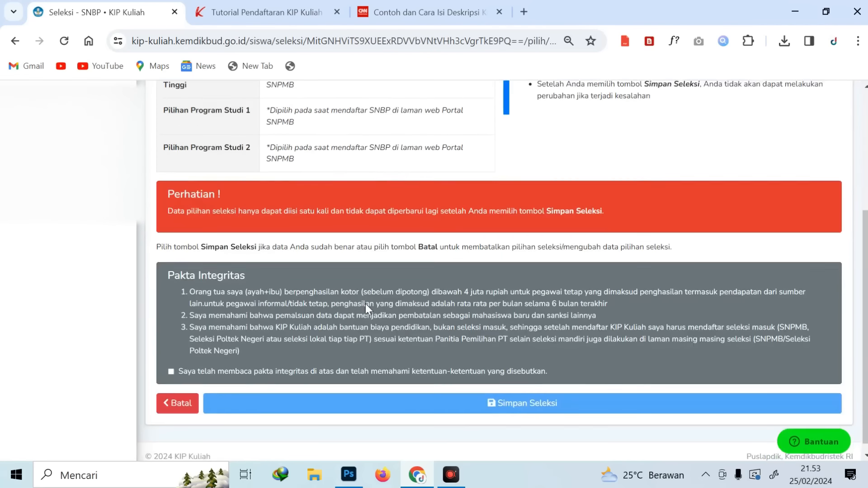
{"action": "left_click", "coordinate": [171, 362]}
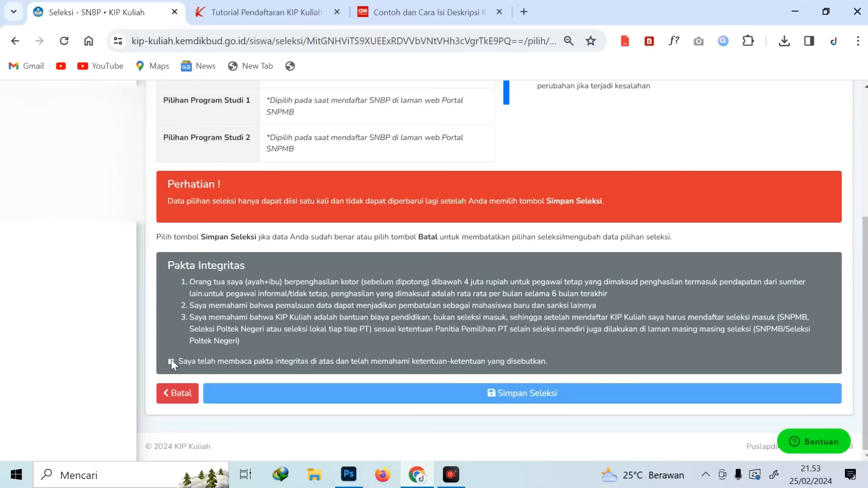
{"action": "left_click", "coordinate": [449, 390]}
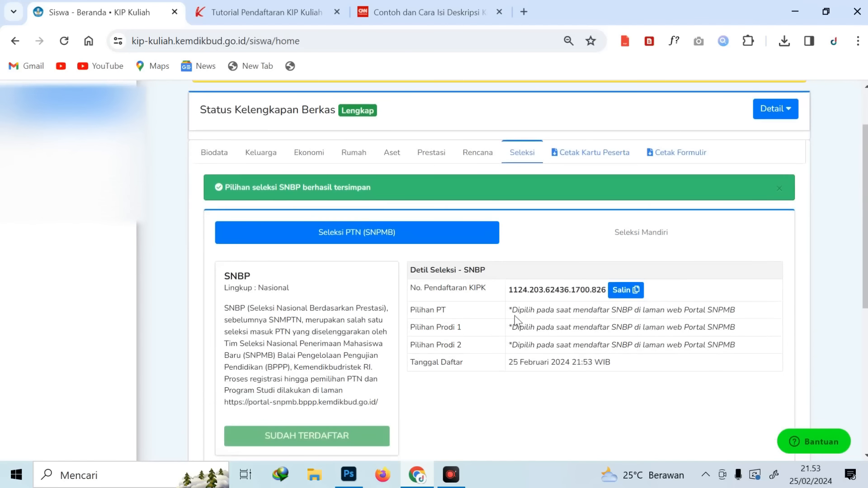
Review the Detil Seleksi - SNBP rows listing the chosen universities and programs
{"action": "left_click_drag", "start_coordinate": [508, 310], "coordinate": [739, 346]}
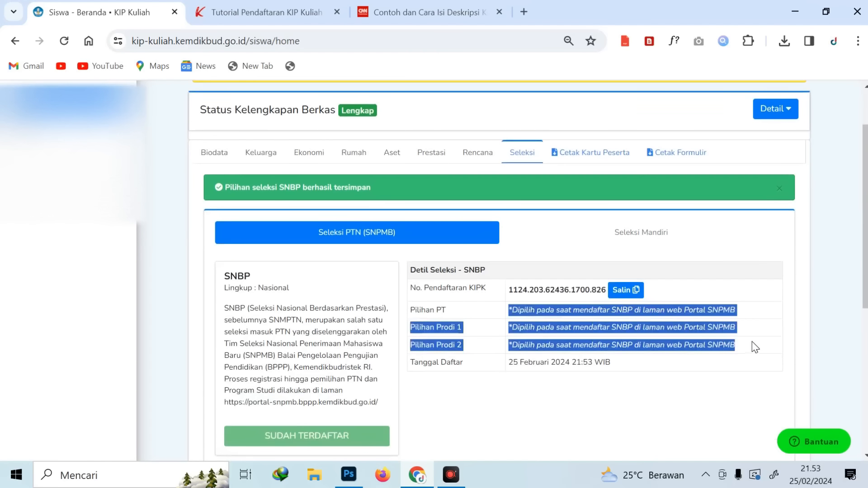
{"action": "left_click", "coordinate": [752, 341]}
{"action": "scroll", "coordinate": [738, 334], "scroll_direction": "down", "scroll_amount": 5}
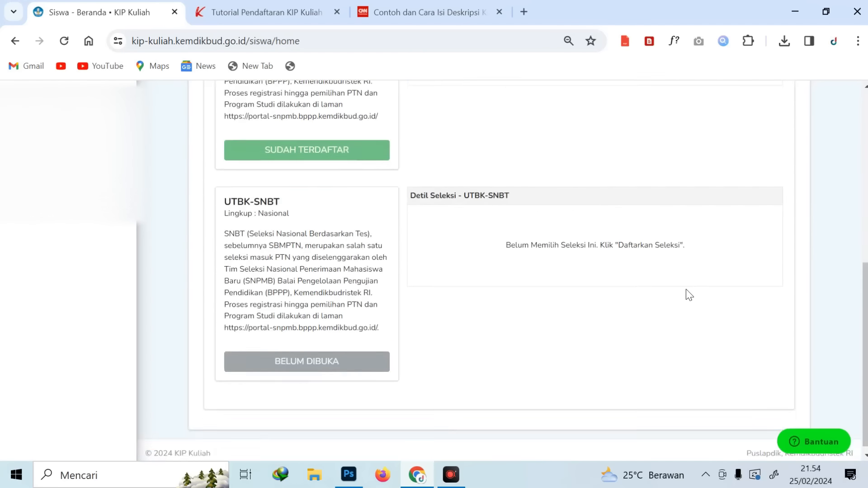
{"action": "scroll", "coordinate": [692, 294], "scroll_direction": "up", "scroll_amount": 3}
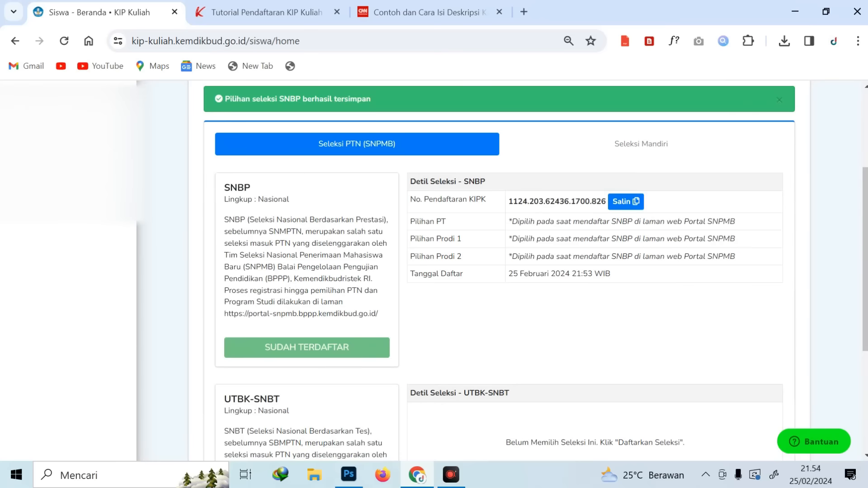
{"action": "scroll", "coordinate": [624, 259], "scroll_direction": "down", "scroll_amount": 4}
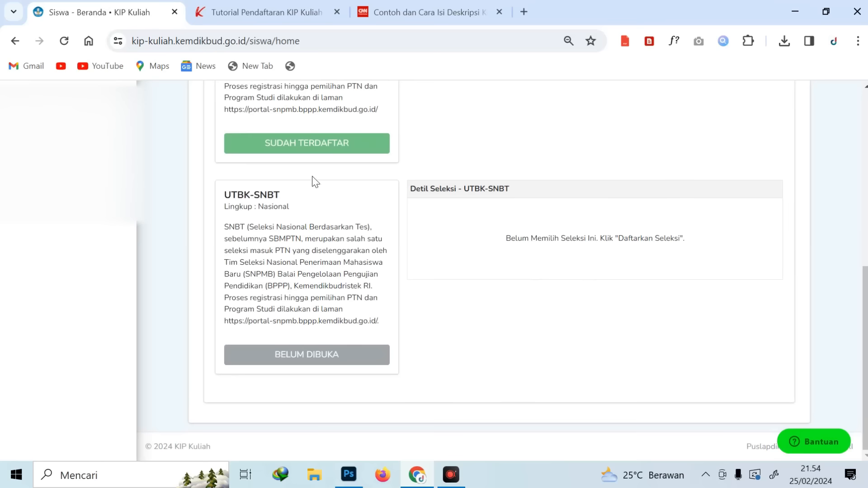
{"action": "scroll", "coordinate": [335, 166], "scroll_direction": "up", "scroll_amount": 5}
{"action": "scroll", "coordinate": [364, 341], "scroll_direction": "down", "scroll_amount": 3}
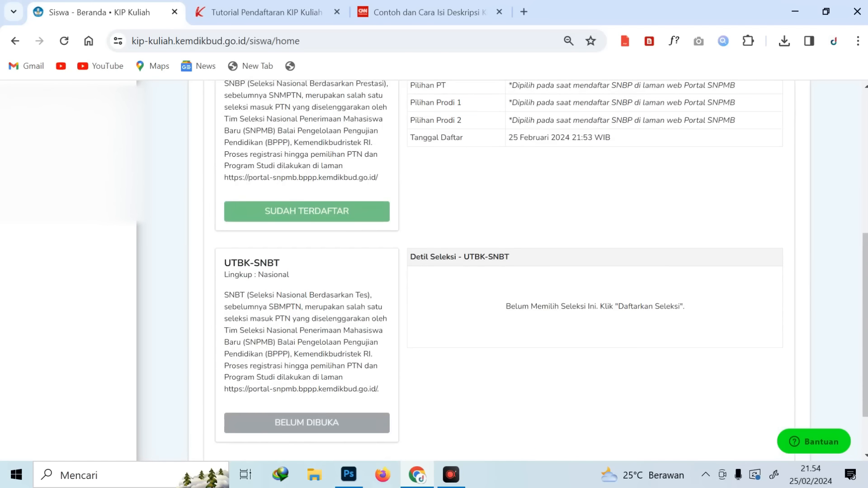
{"action": "scroll", "coordinate": [564, 321], "scroll_direction": "up", "scroll_amount": 5}
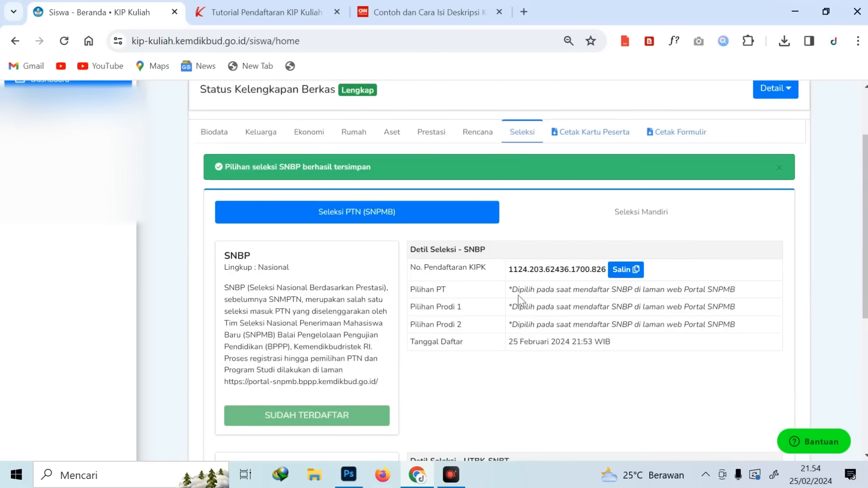
{"action": "left_click_drag", "start_coordinate": [512, 289], "coordinate": [742, 327]}
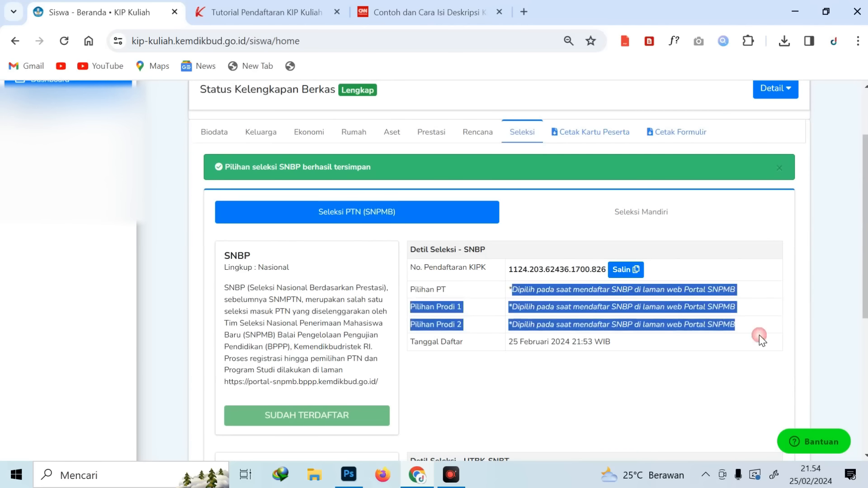
{"action": "left_click", "coordinate": [759, 337]}
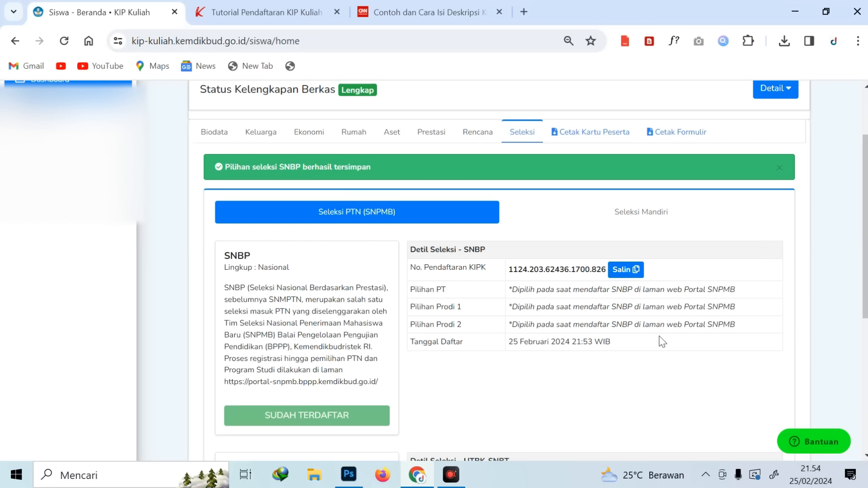
{"action": "triple_click", "coordinate": [753, 289]}
{"action": "left_click", "coordinate": [750, 311]}
Scroll through the UTBK-SNBT card and back to the top of the page
{"action": "scroll", "coordinate": [665, 302], "scroll_direction": "down", "scroll_amount": 6}
{"action": "scroll", "coordinate": [665, 302], "scroll_direction": "up", "scroll_amount": 3}
{"action": "scroll", "coordinate": [664, 302], "scroll_direction": "down", "scroll_amount": 3}
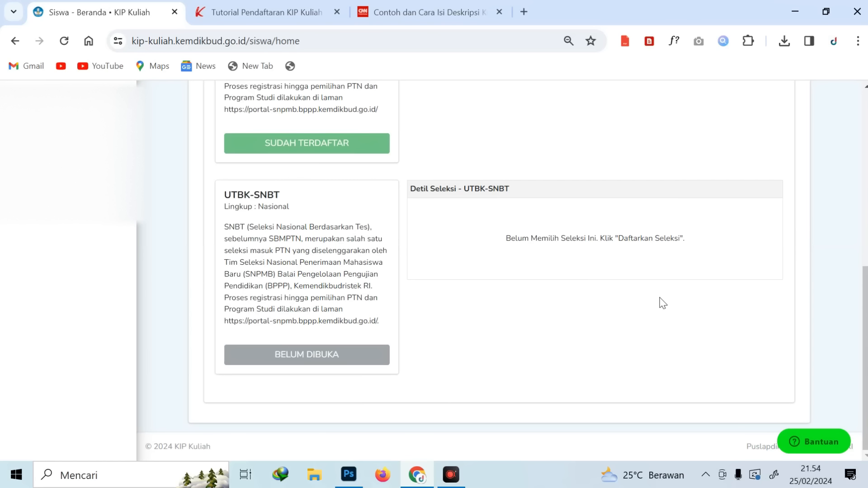
{"action": "scroll", "coordinate": [537, 251], "scroll_direction": "up", "scroll_amount": 5}
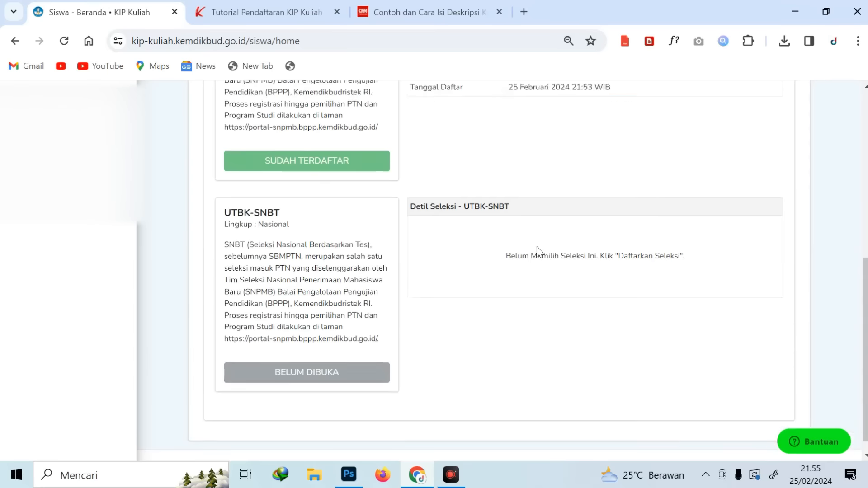
{"action": "scroll", "coordinate": [539, 246], "scroll_direction": "down", "scroll_amount": 3}
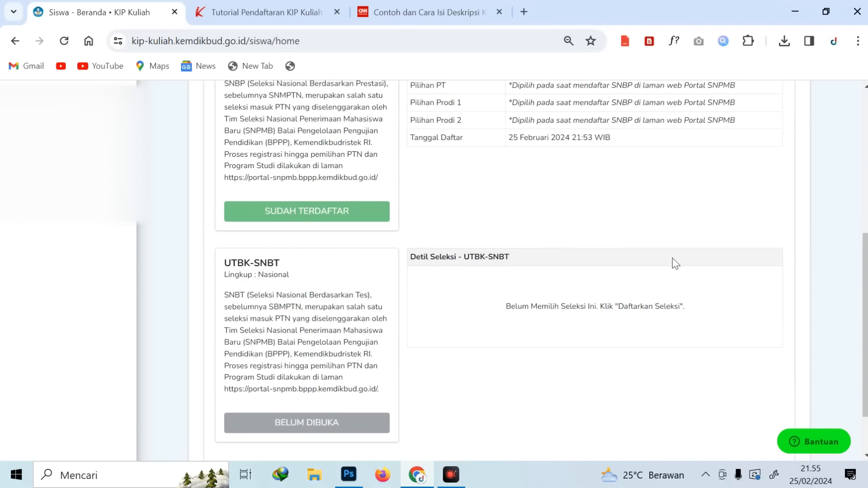
{"action": "scroll", "coordinate": [674, 264], "scroll_direction": "up", "scroll_amount": 1}
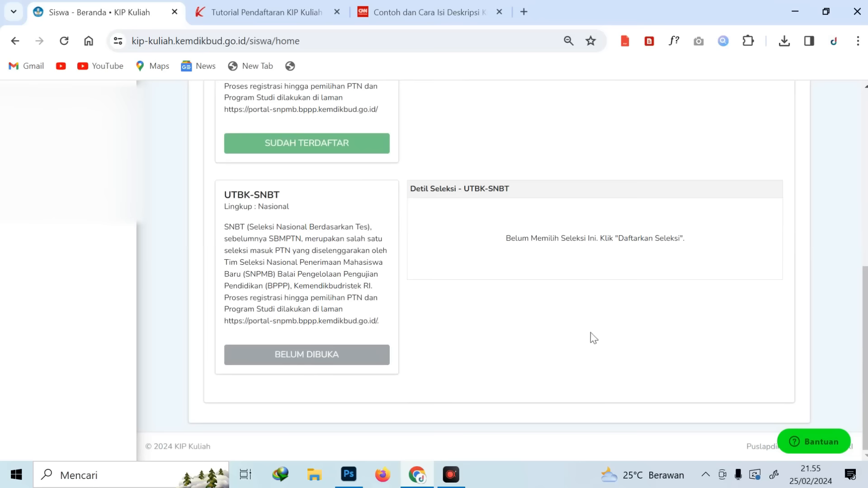
{"action": "scroll", "coordinate": [648, 339], "scroll_direction": "up", "scroll_amount": 1}
{"action": "scroll", "coordinate": [651, 340], "scroll_direction": "up", "scroll_amount": 2}
{"action": "scroll", "coordinate": [675, 335], "scroll_direction": "up", "scroll_amount": 2}
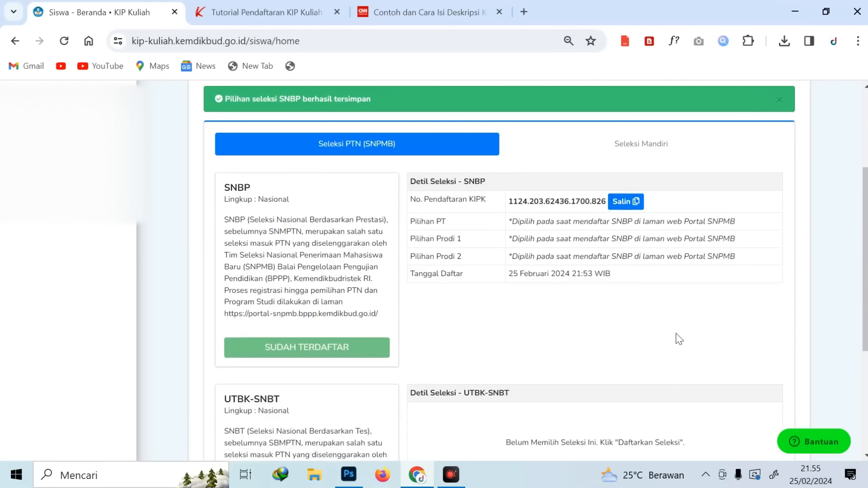
Switch between Seleksi PTN (SNPMB) and Seleksi Mandiri, confirming Mandiri PTN and PTS are Belum Dibuka
{"action": "left_click", "coordinate": [646, 154]}
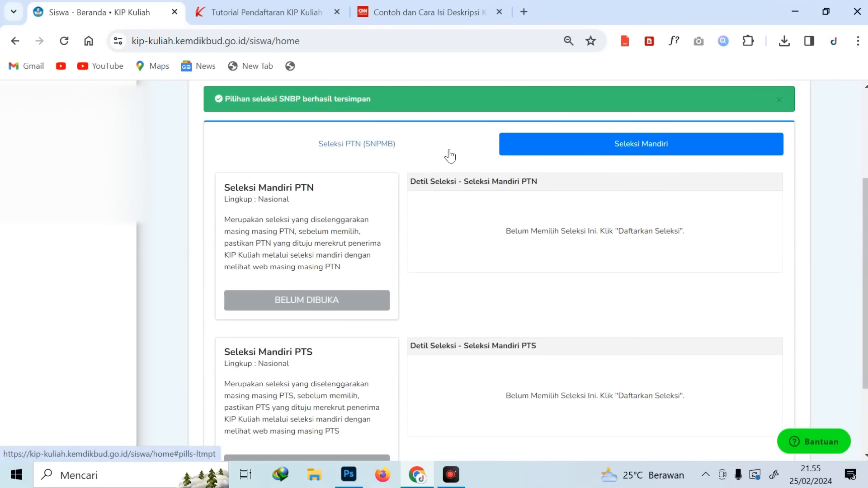
{"action": "left_click", "coordinate": [344, 145]}
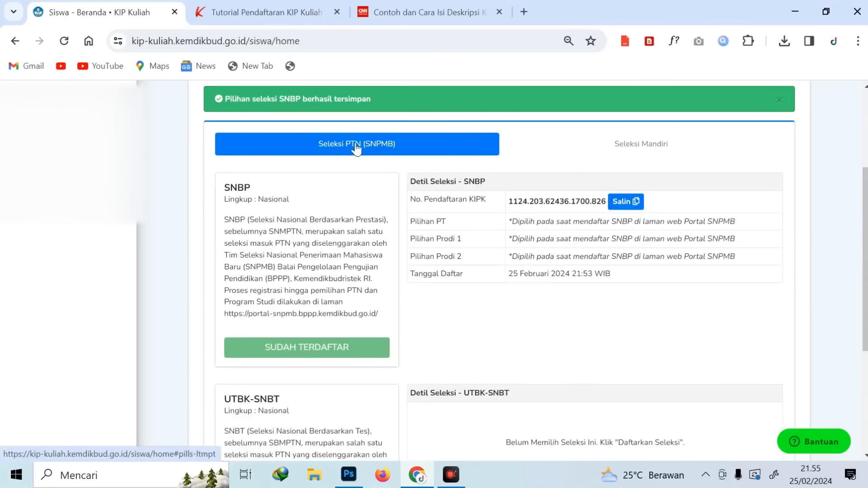
{"action": "left_click", "coordinate": [657, 159]}
{"action": "scroll", "coordinate": [472, 236], "scroll_direction": "down", "scroll_amount": 2}
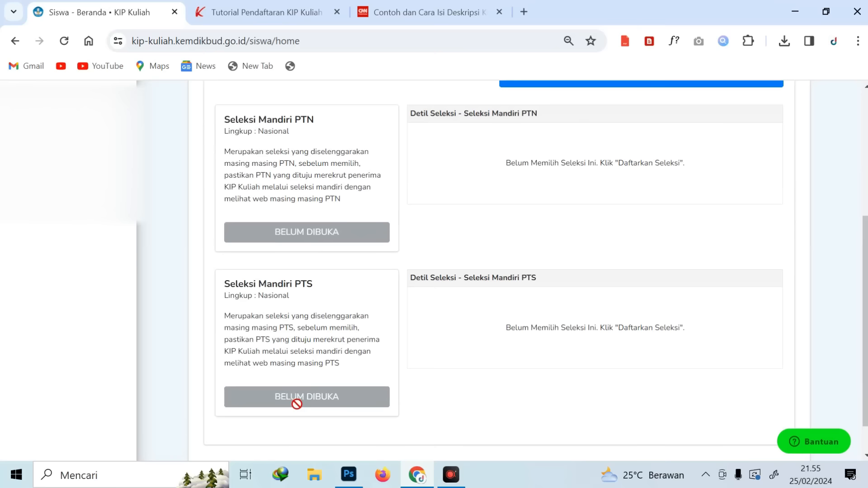
{"action": "scroll", "coordinate": [510, 388], "scroll_direction": "up", "scroll_amount": 2}
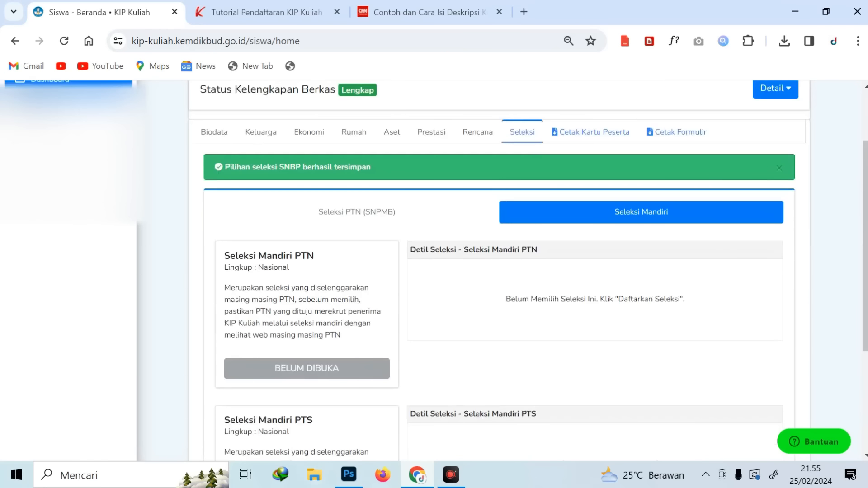
{"action": "scroll", "coordinate": [342, 387], "scroll_direction": "down", "scroll_amount": 3}
{"action": "scroll", "coordinate": [518, 374], "scroll_direction": "up", "scroll_amount": 5}
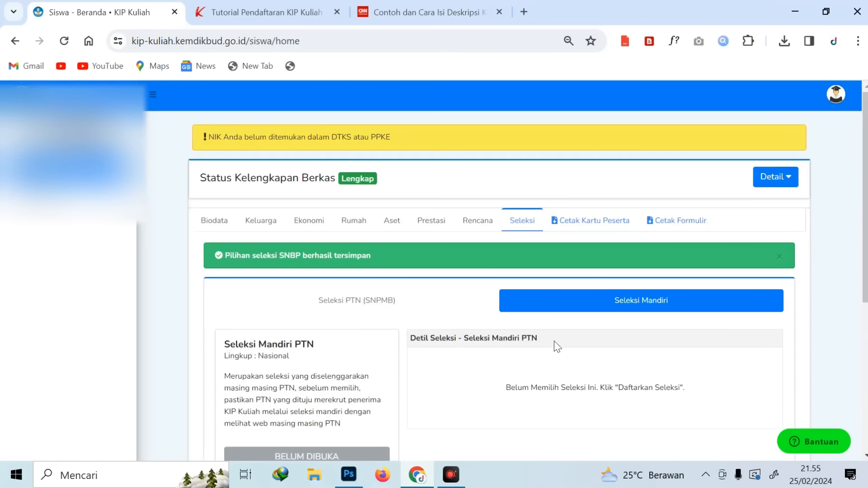
Try printing the participant card, cancel its download, and return to the Sudah Terdaftar SNBP details
{"action": "left_click", "coordinate": [592, 234]}
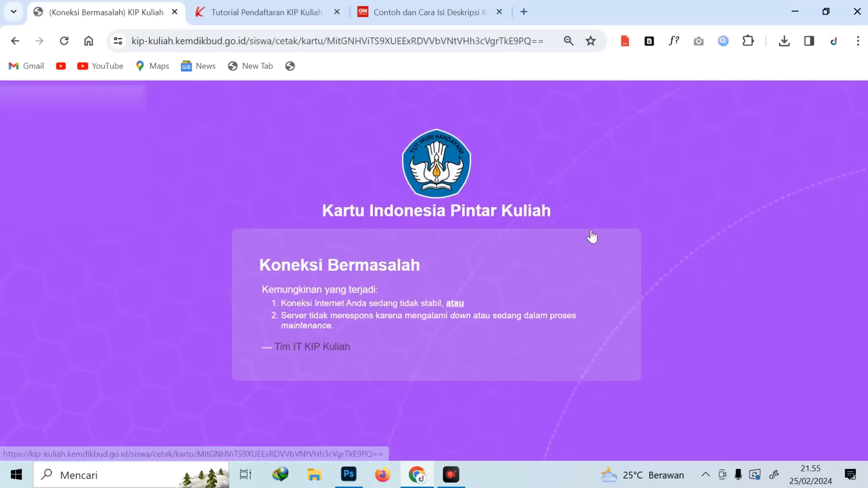
{"action": "left_click", "coordinate": [520, 294]}
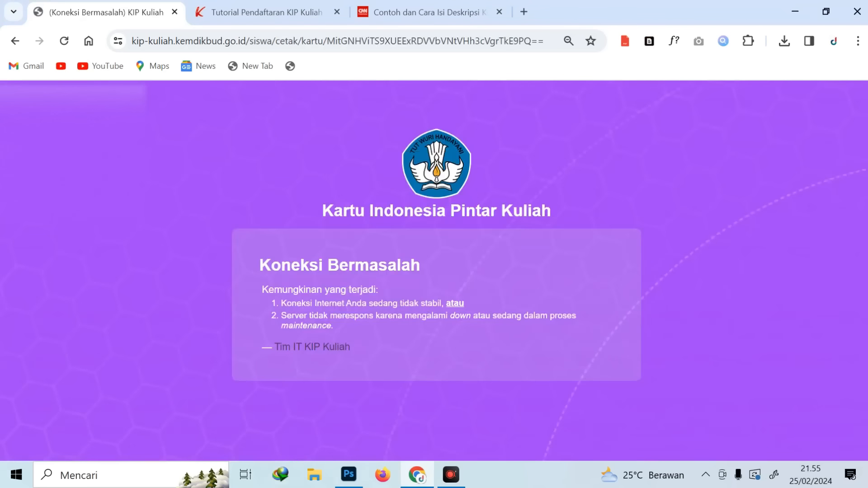
{"action": "key", "text": "alt+Left"}
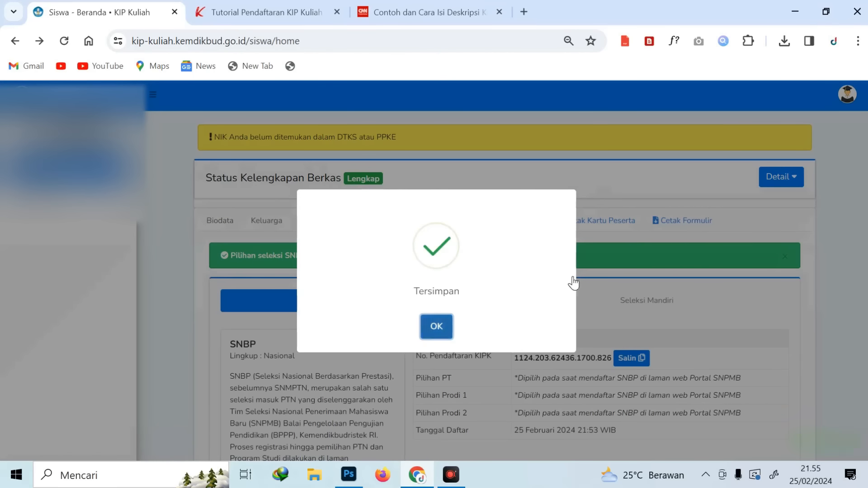
{"action": "left_click", "coordinate": [435, 327]}
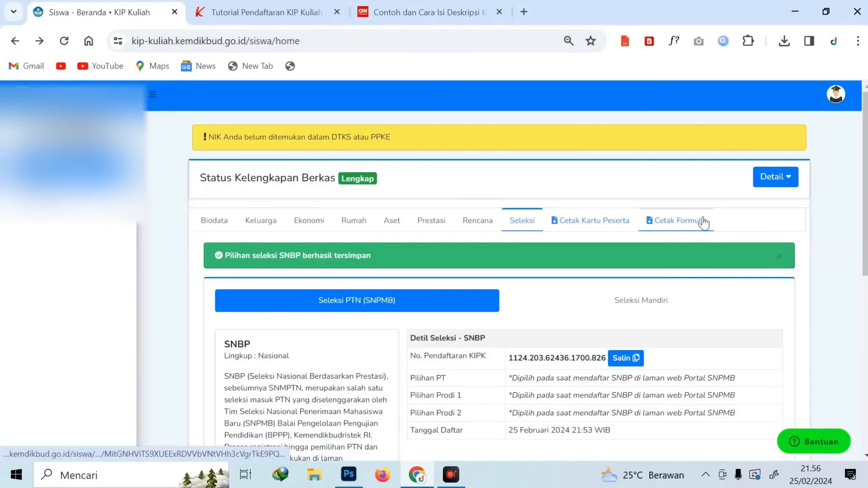
{"action": "scroll", "coordinate": [676, 287], "scroll_direction": "down", "scroll_amount": 1}
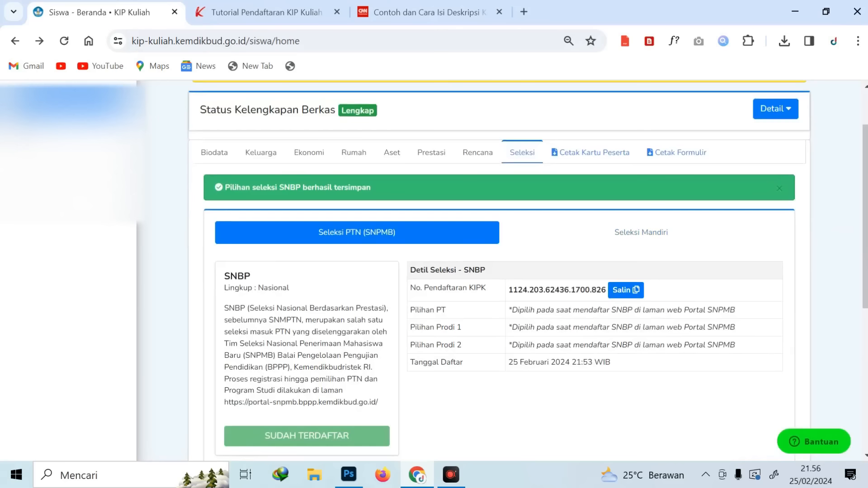